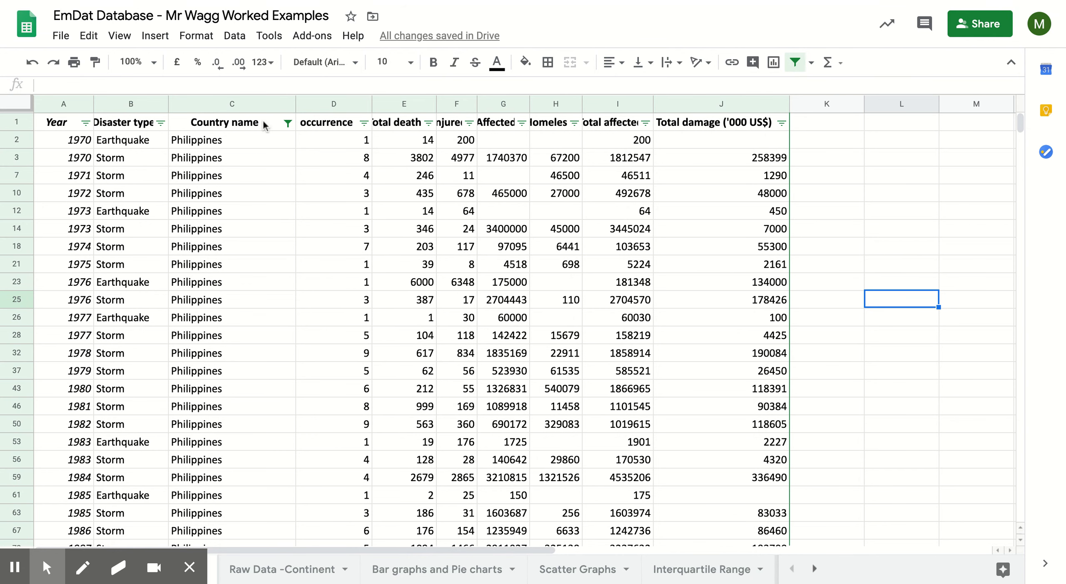
Step: Copy the Year, Disaster type and Total deaths columns, headers included, from the Philippines data on the Raw Data - Country sheet
{"action": "left_click", "coordinate": [190, 567]}
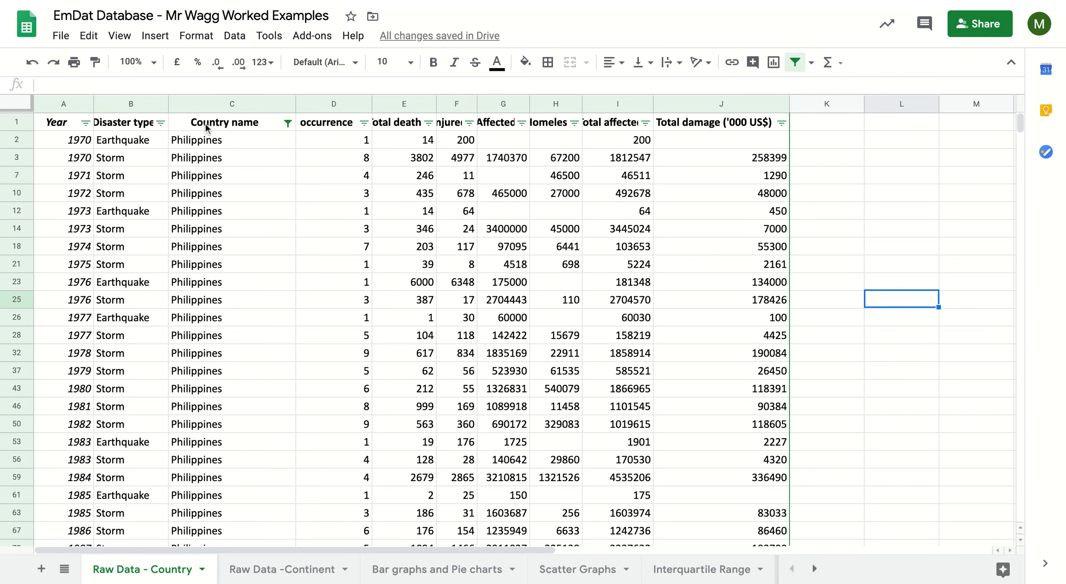
{"action": "left_click", "coordinate": [69, 124]}
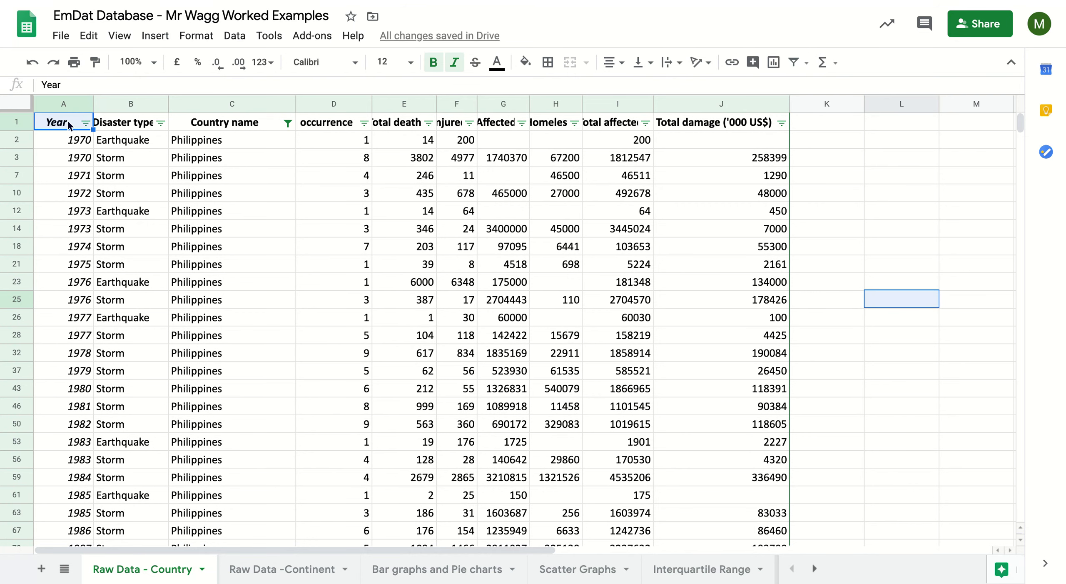
{"action": "key", "text": "ctrl+shift+Down"}
{"action": "left_click_drag", "start_coordinate": [84, 579], "coordinate": [131, 425]}
{"action": "scroll", "coordinate": [196, 350], "scroll_direction": "up", "scroll_amount": 20}
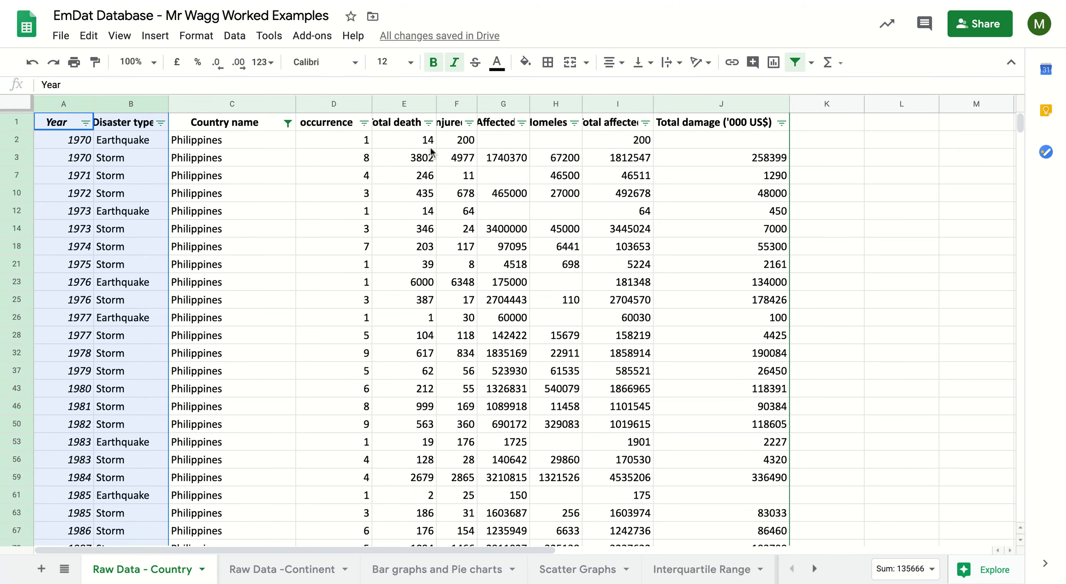
{"action": "left_click_drag", "start_coordinate": [406, 124], "coordinate": [422, 523]}
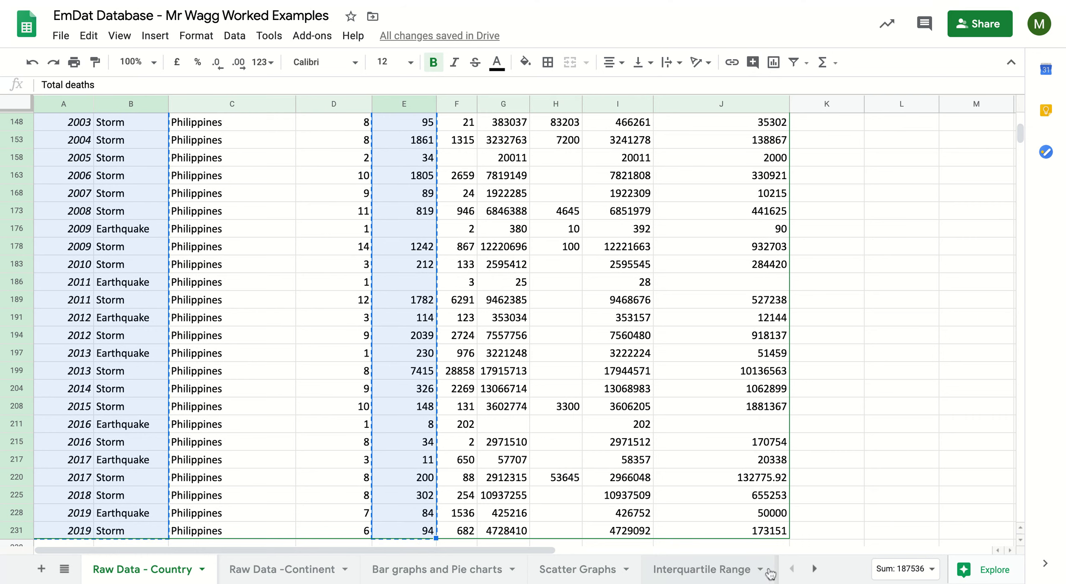
Step: Paste the copied columns into the Radar Graphs sheet, starting at cell A53 below the existing data
{"action": "left_click", "coordinate": [812, 569]}
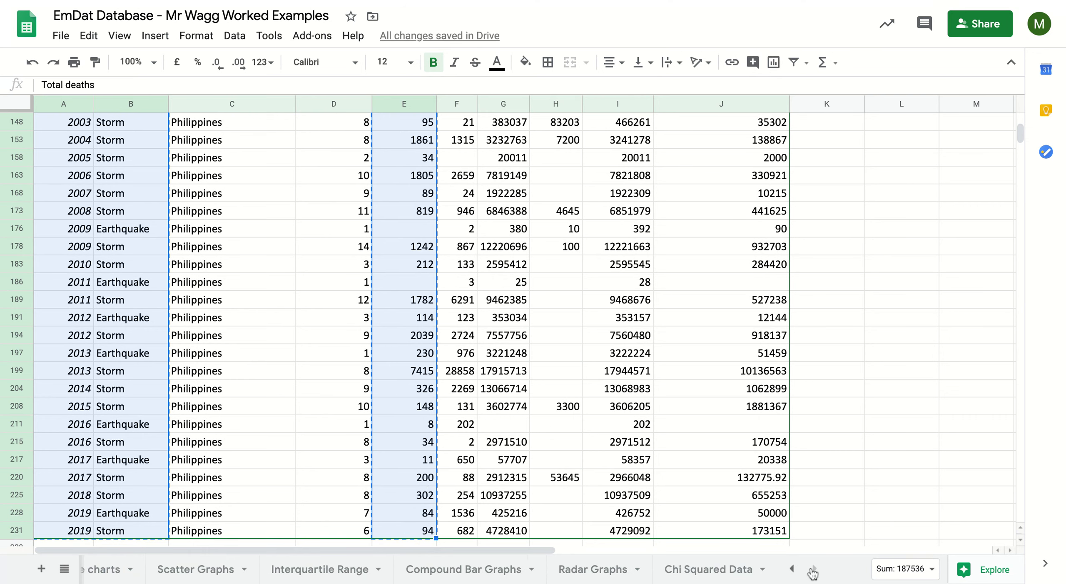
{"action": "left_click", "coordinate": [488, 577]}
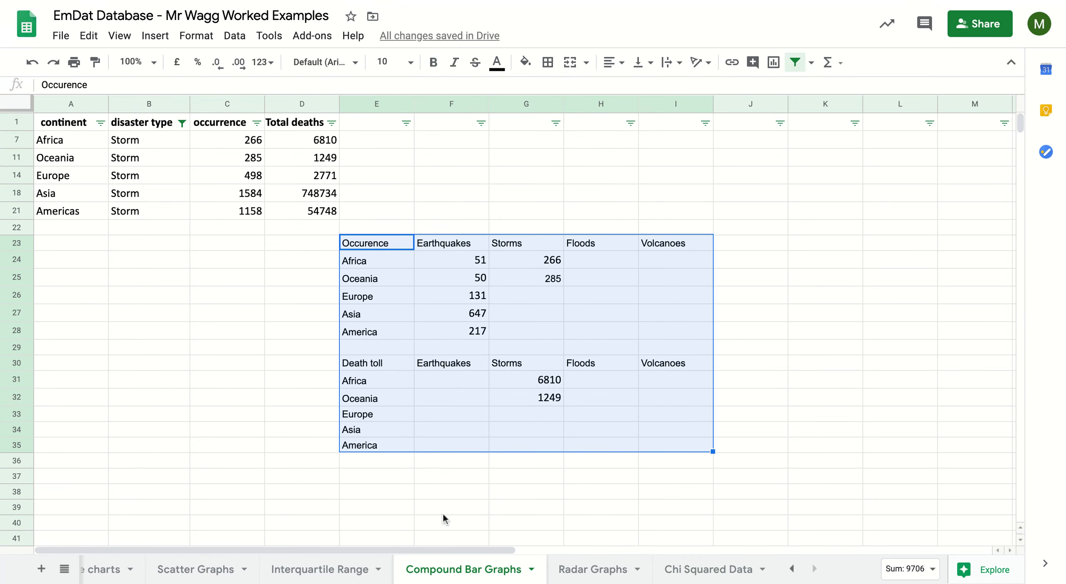
{"action": "left_click", "coordinate": [576, 579]}
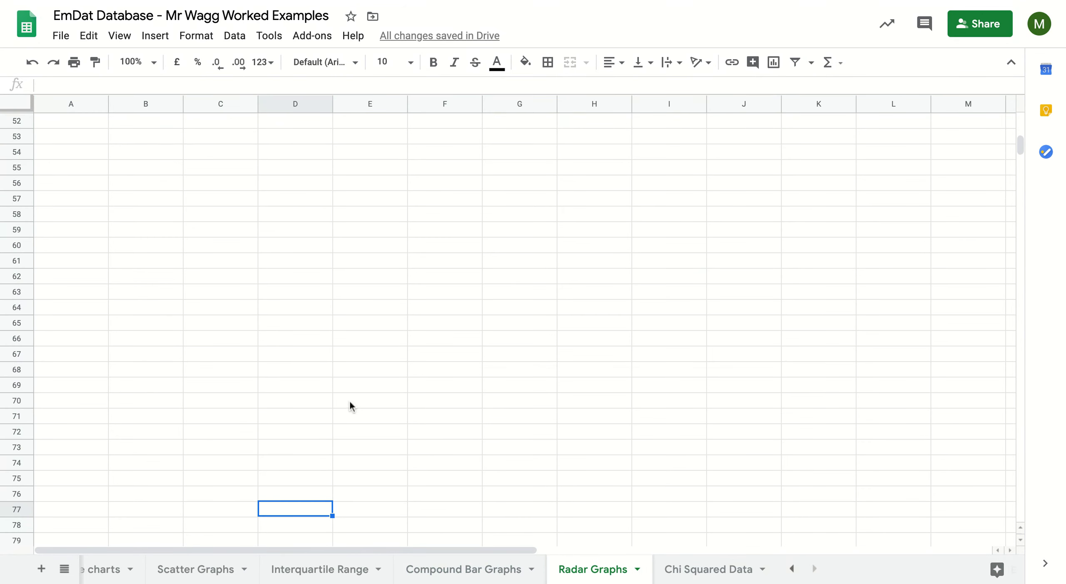
{"action": "scroll", "coordinate": [96, 214], "scroll_direction": "up", "scroll_amount": 2}
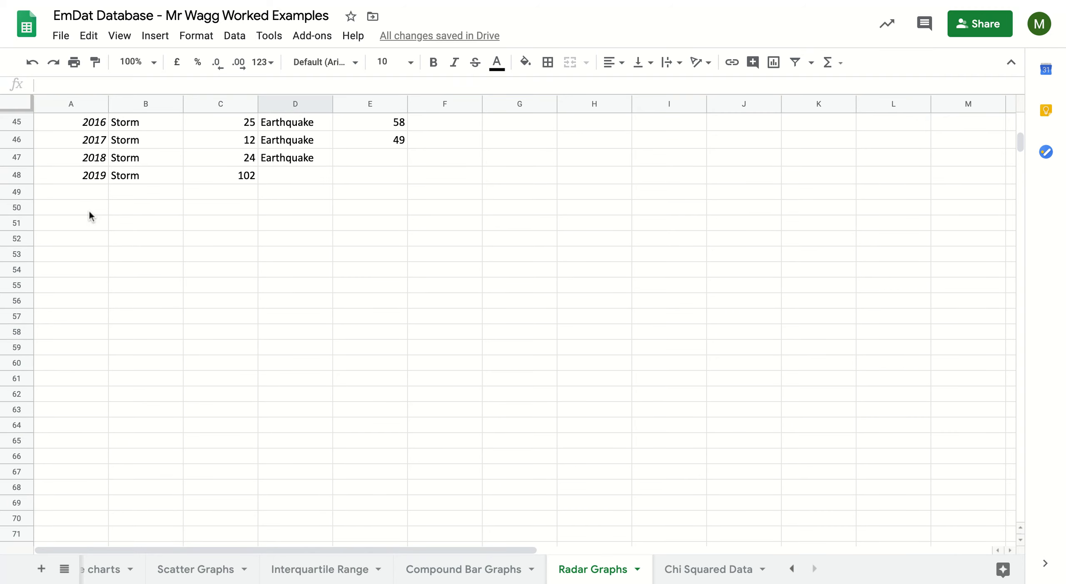
{"action": "scroll", "coordinate": [171, 215], "scroll_direction": "down", "scroll_amount": 1}
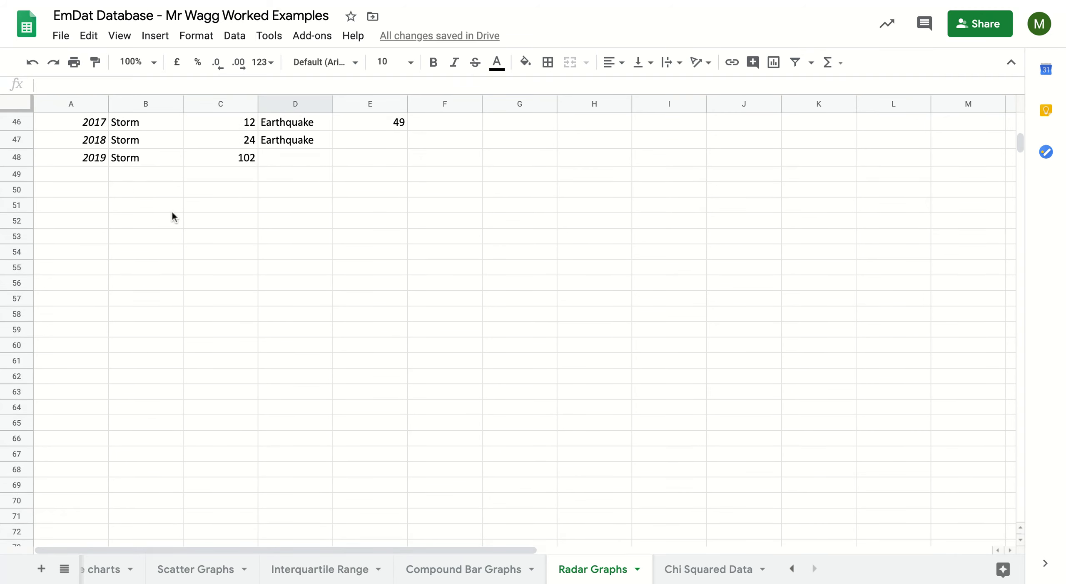
{"action": "scroll", "coordinate": [132, 209], "scroll_direction": "down", "scroll_amount": 2}
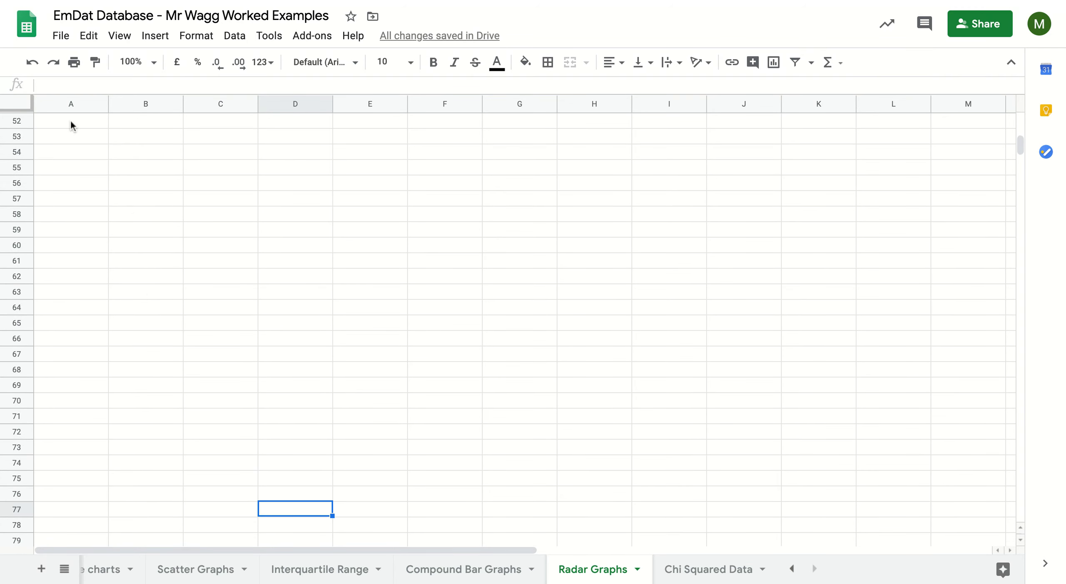
{"action": "left_click", "coordinate": [71, 133]}
{"action": "key", "text": "ctrl+v"}
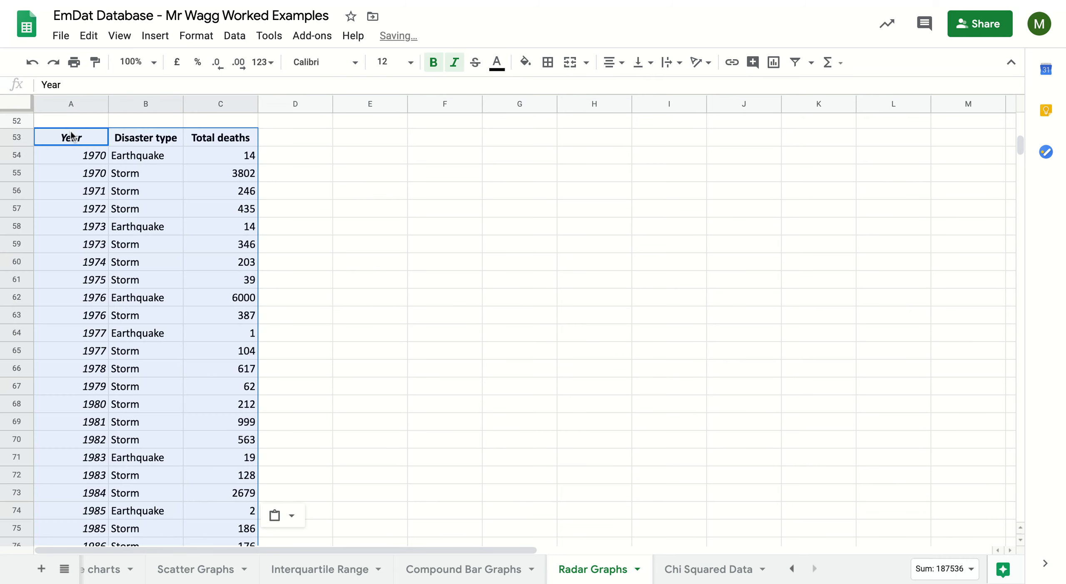
Step: Insert a chart from the pasted data range A53:C121 and change its type to Radar chart
{"action": "left_click", "coordinate": [55, 138]}
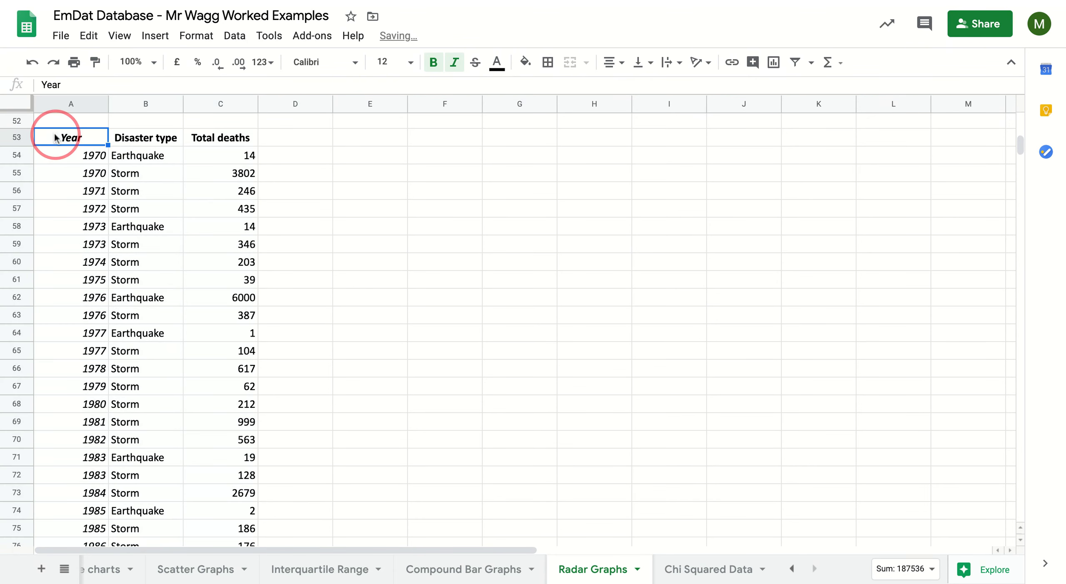
{"action": "left_click_drag", "start_coordinate": [56, 138], "coordinate": [230, 333]}
{"action": "scroll", "coordinate": [326, 385], "scroll_direction": "up", "scroll_amount": 4}
{"action": "scroll", "coordinate": [326, 382], "scroll_direction": "up", "scroll_amount": 18}
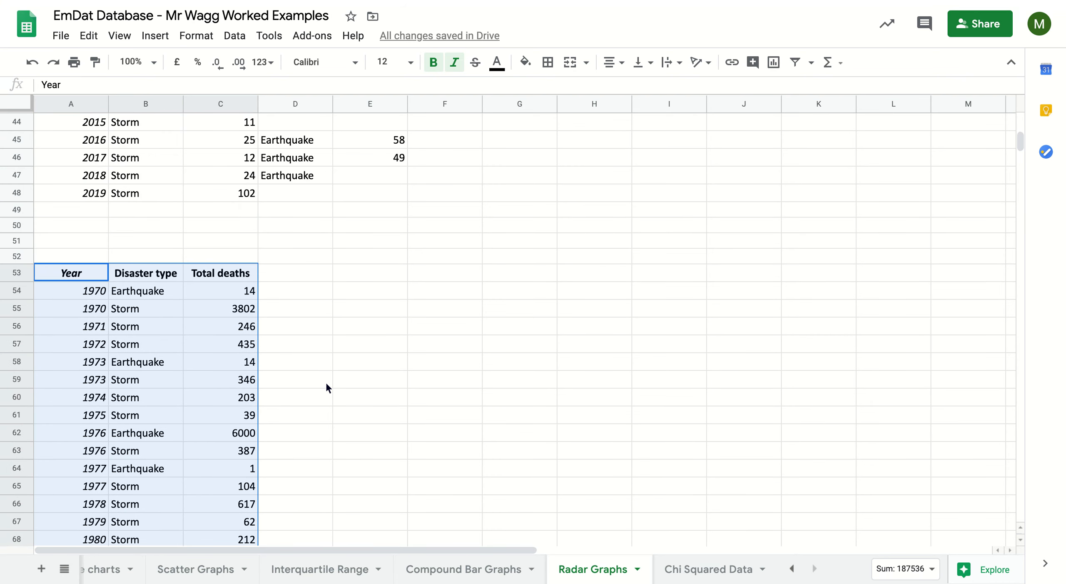
{"action": "scroll", "coordinate": [326, 387], "scroll_direction": "down", "scroll_amount": 4}
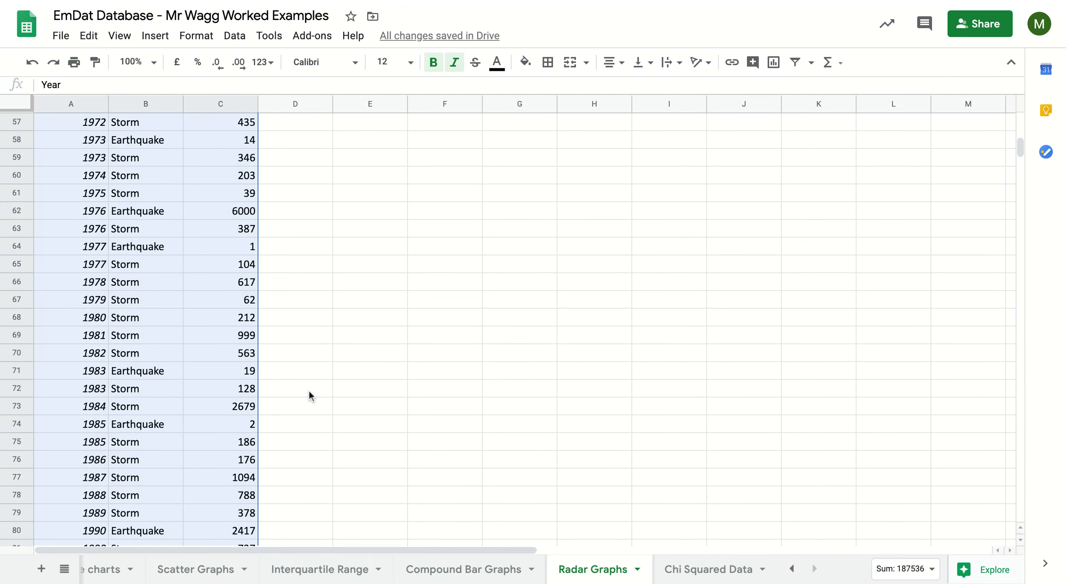
{"action": "scroll", "coordinate": [310, 396], "scroll_direction": "up", "scroll_amount": 2}
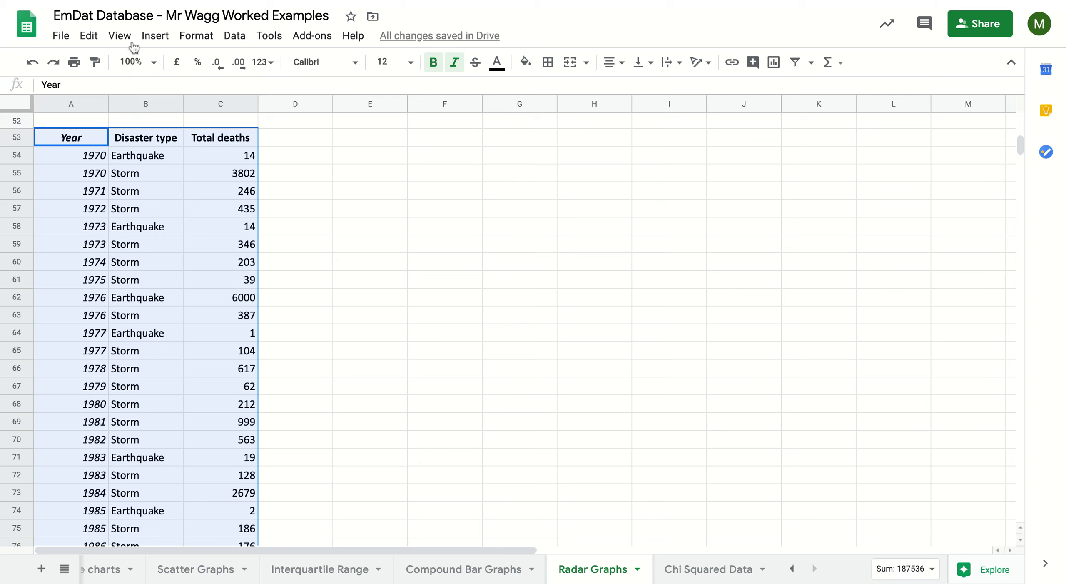
{"action": "left_click", "coordinate": [144, 41]}
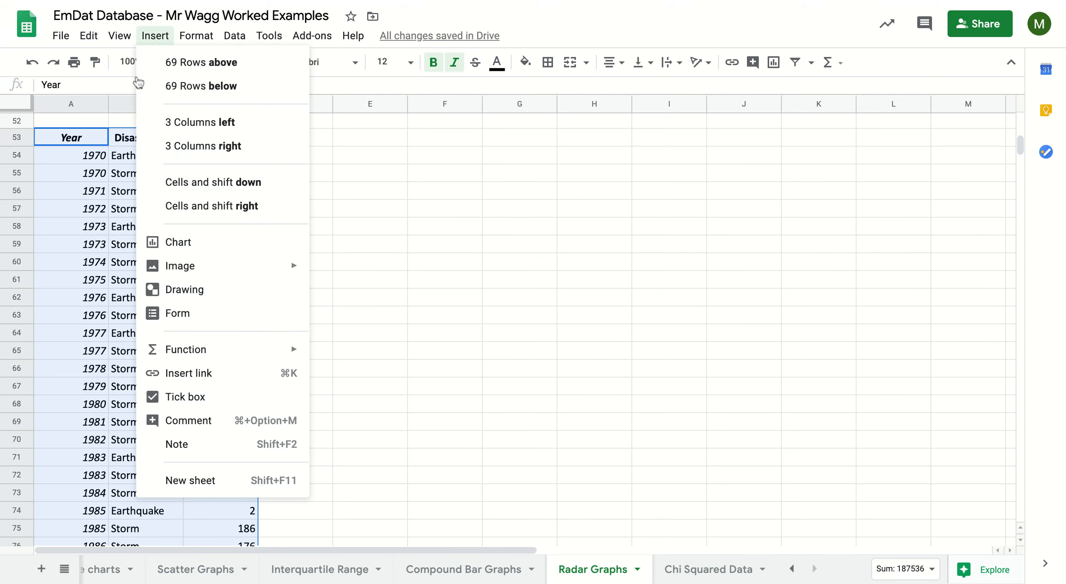
{"action": "left_click", "coordinate": [191, 246]}
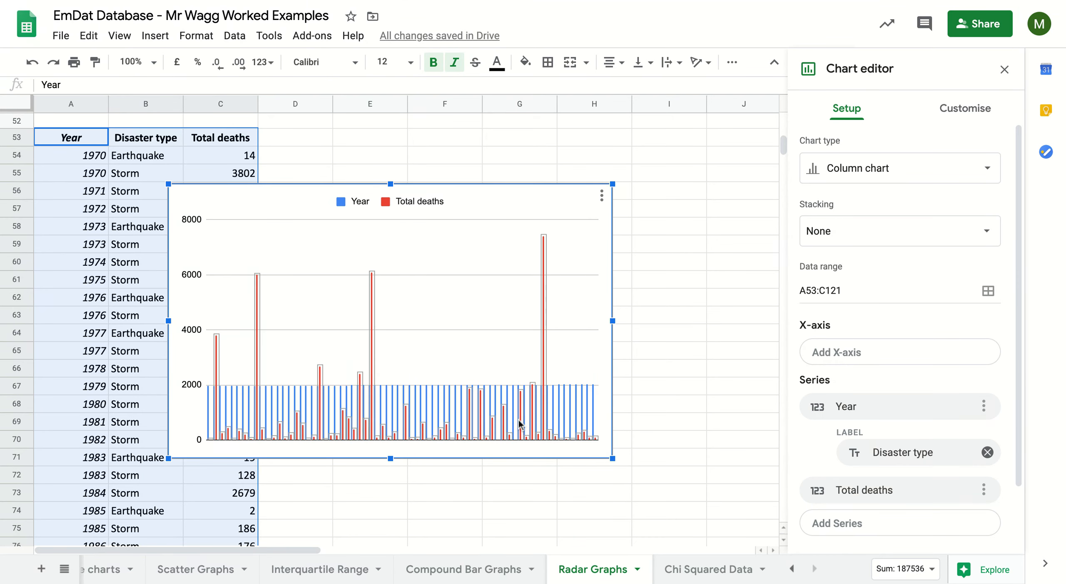
{"action": "left_click", "coordinate": [965, 171]}
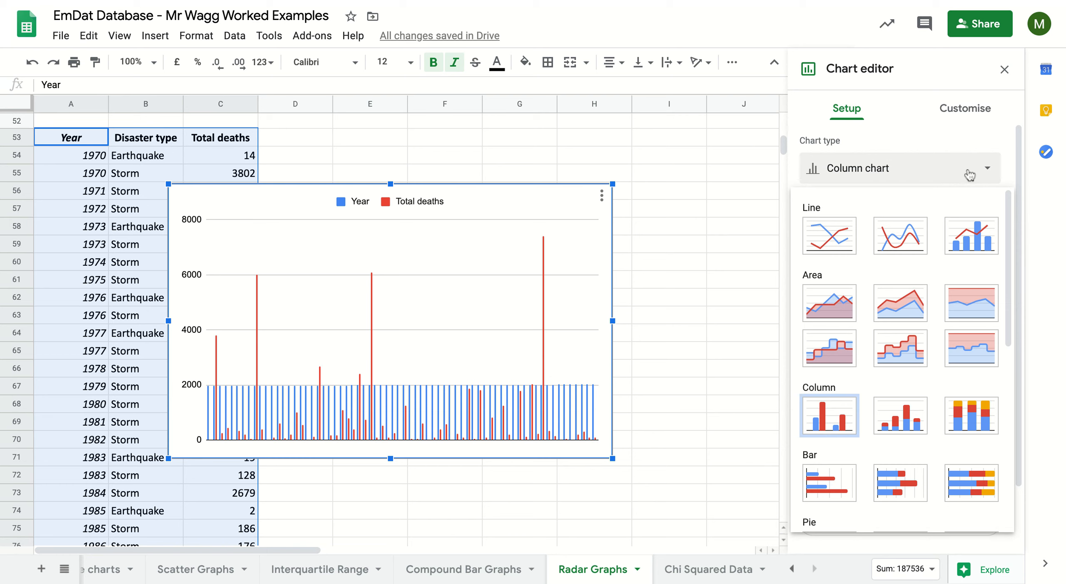
{"action": "scroll", "coordinate": [955, 460], "scroll_direction": "down", "scroll_amount": 5}
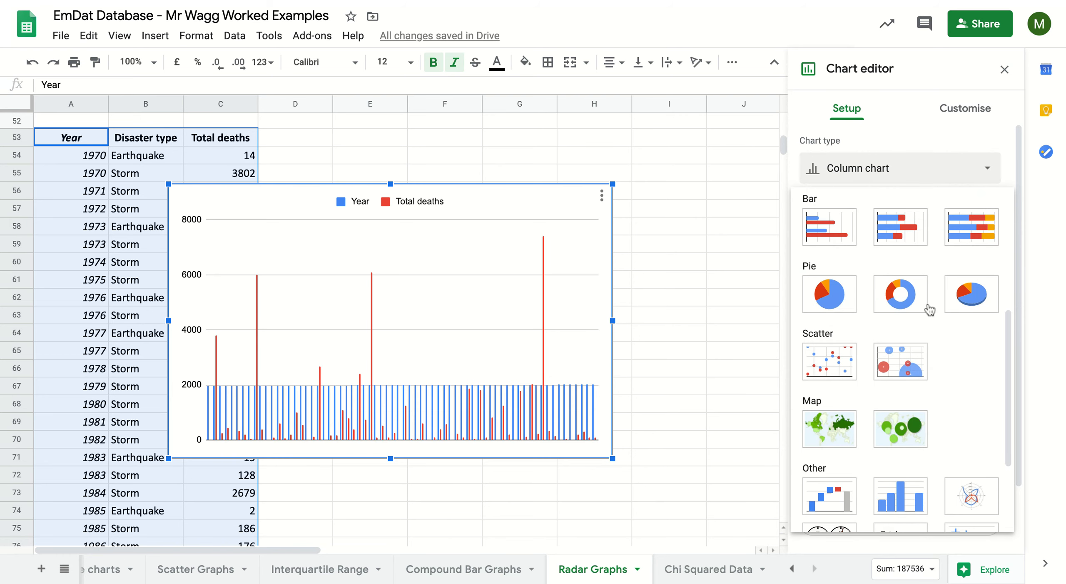
{"action": "left_click", "coordinate": [972, 498]}
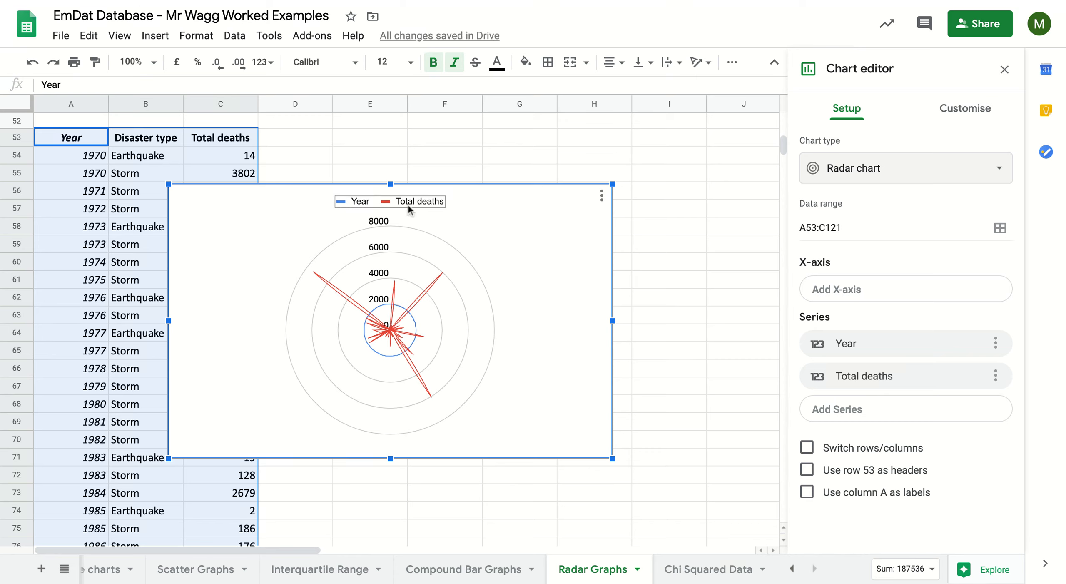
Step: Delete the radar chart from the Radar Graphs sheet
{"action": "left_click", "coordinate": [546, 251]}
{"action": "key", "text": "Delete"}
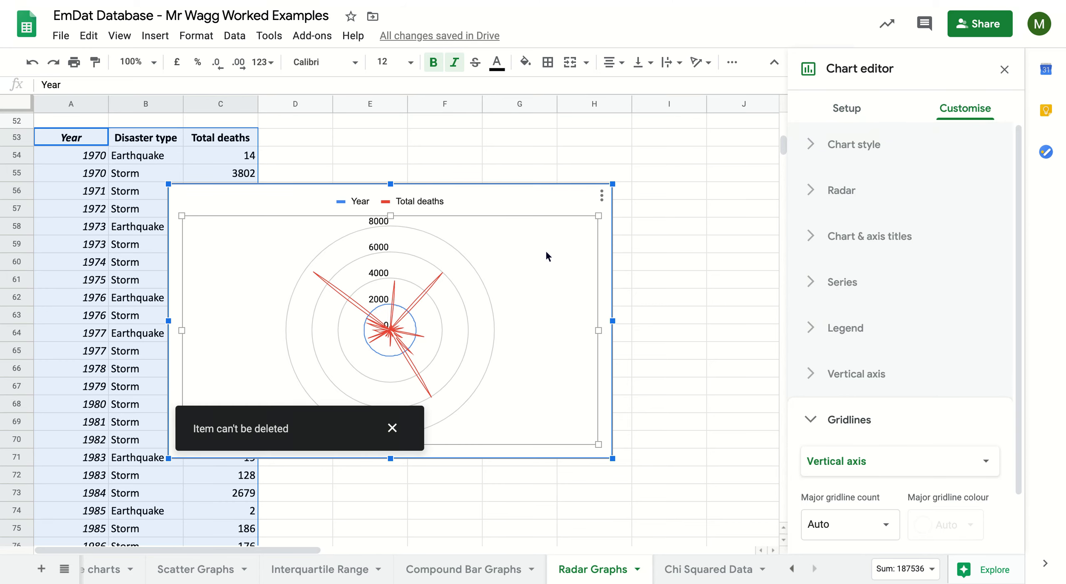
{"action": "left_click", "coordinate": [547, 204]}
{"action": "key", "text": "Delete"}
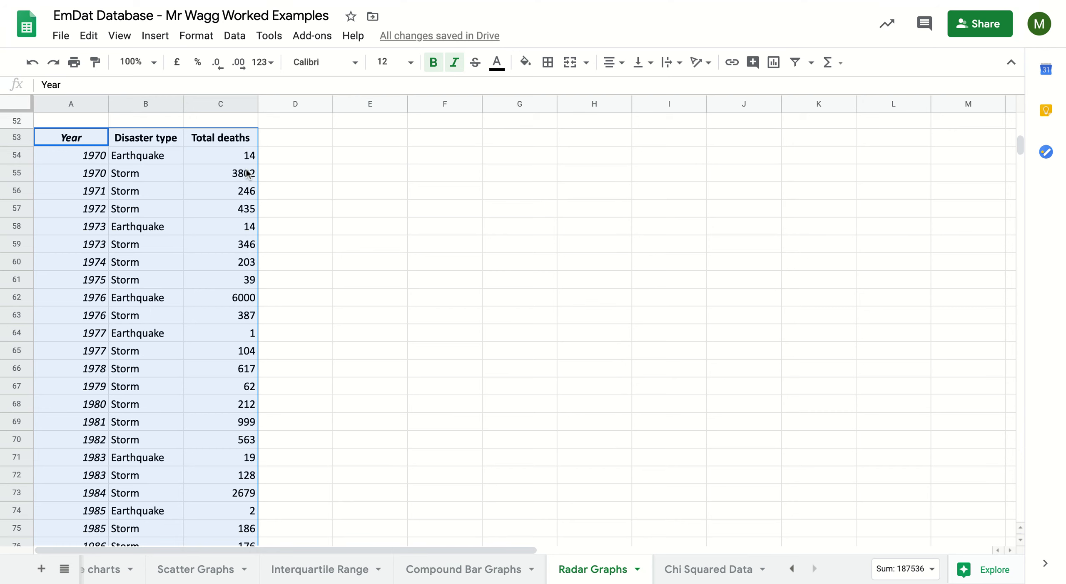
Step: Rename the header in C53 as "Storm Deaths" and add the header "Earthquake Deaths" in D53
{"action": "left_click", "coordinate": [203, 140]}
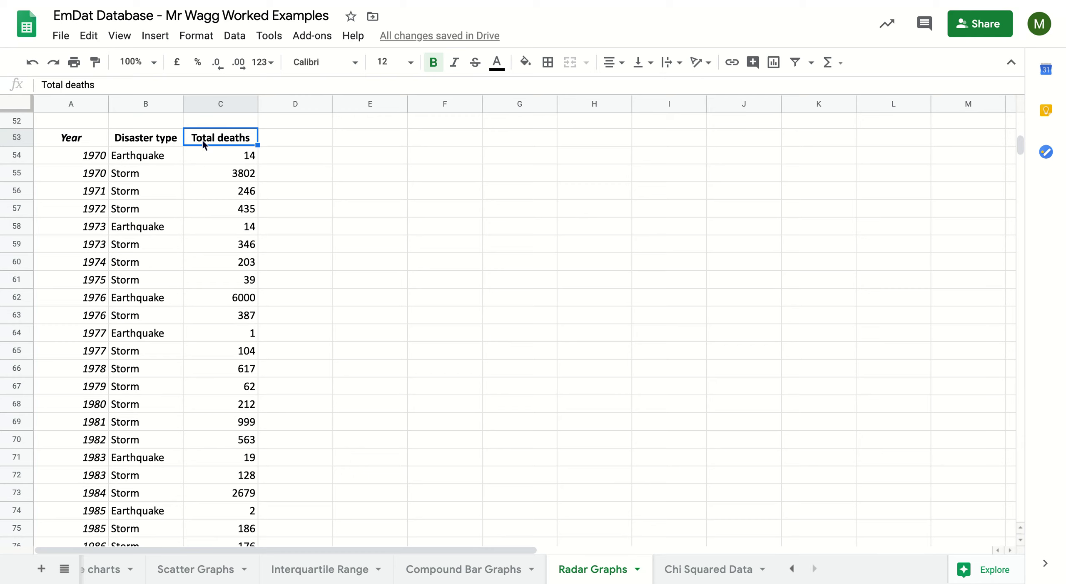
{"action": "type", "text": "Storm "}
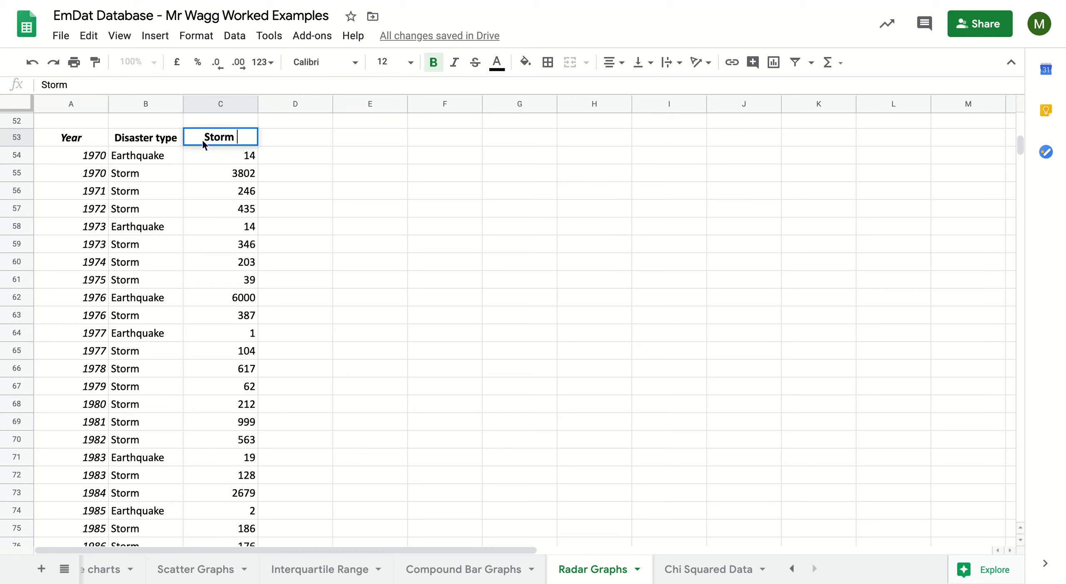
{"action": "type", "text": "Deaths"}
{"action": "key", "text": "Tab"}
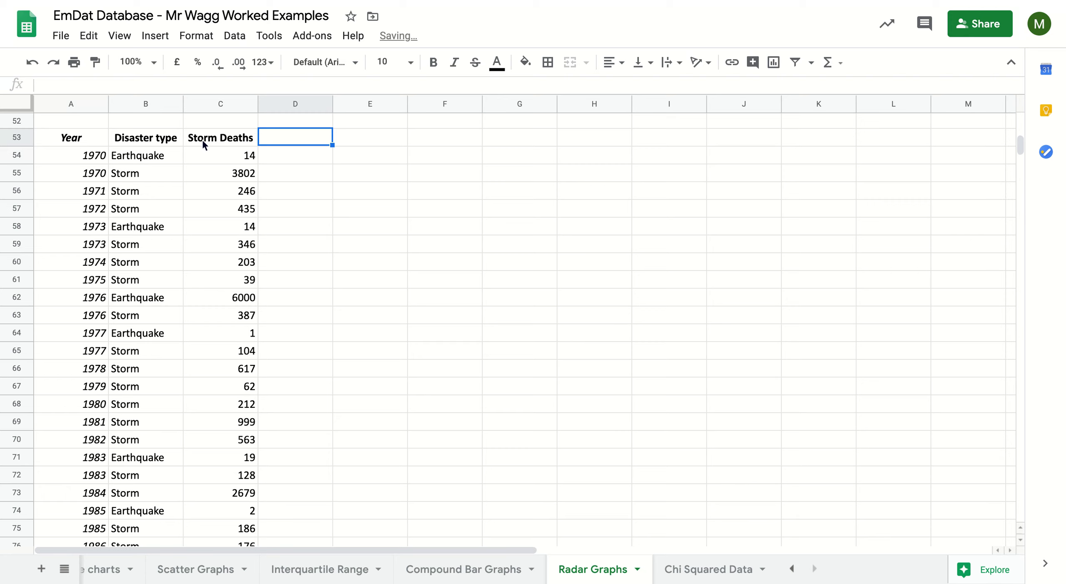
{"action": "type", "text": "Earth"}
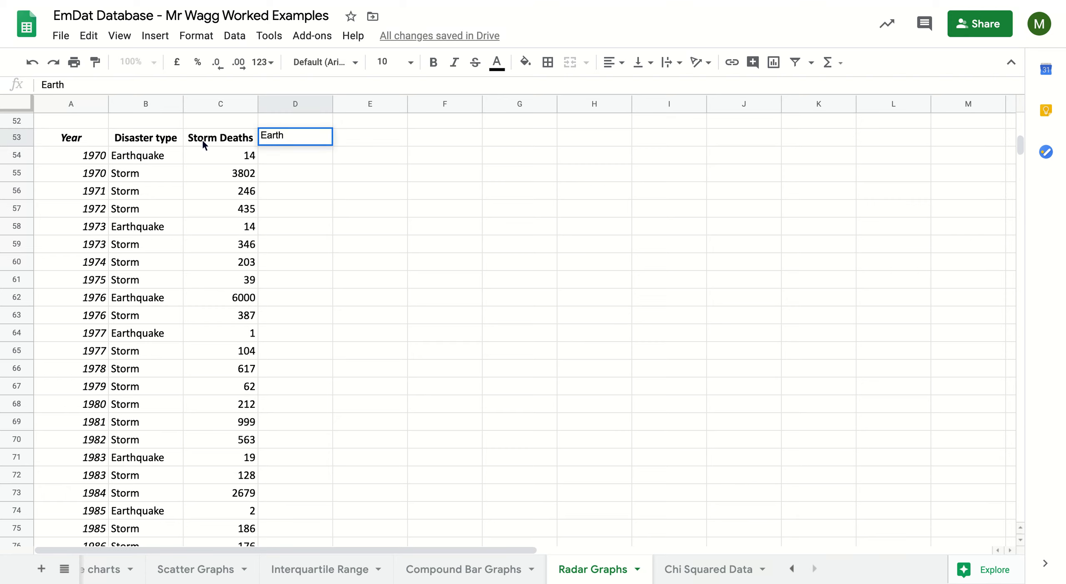
{"action": "type", "text": "quake Deaths"}
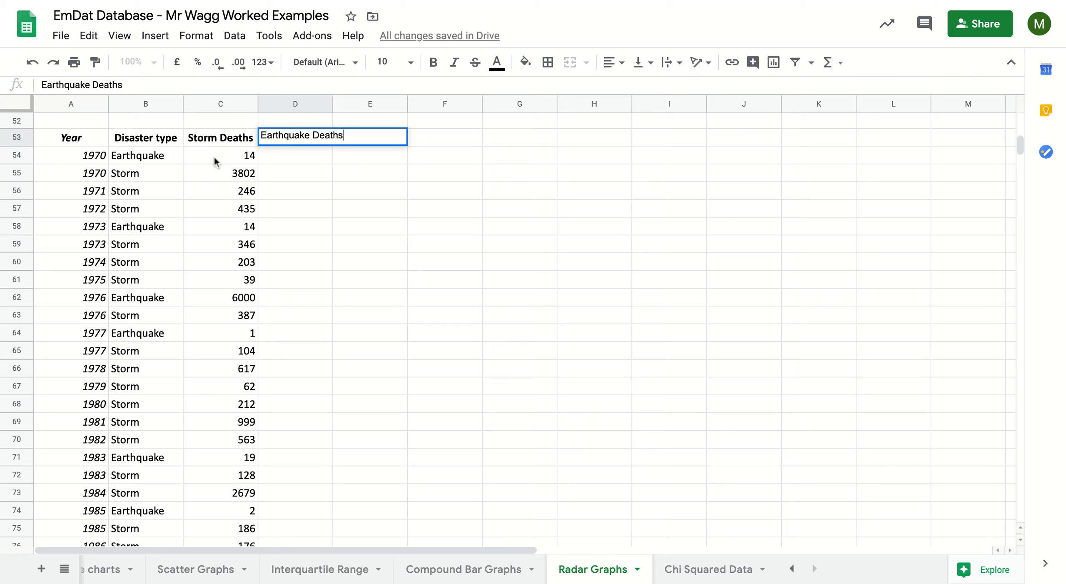
{"action": "left_click", "coordinate": [287, 158]}
{"action": "left_click", "coordinate": [160, 140]}
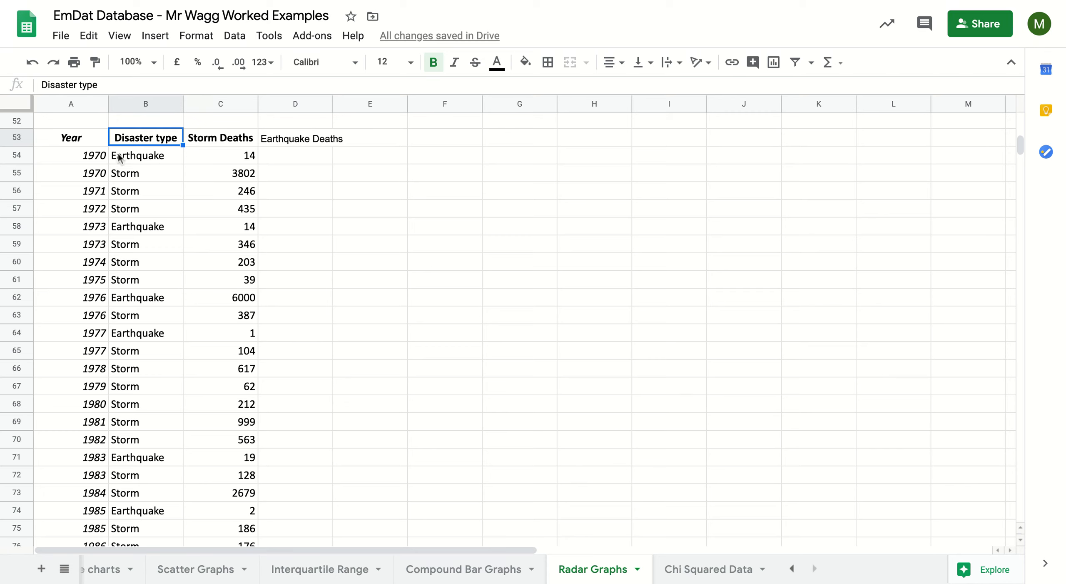
Step: Move the 1970 and 1973 earthquake death figures from C54 and C58 to D55 and D59, beside the same years' storm deaths
{"action": "left_click", "coordinate": [222, 158]}
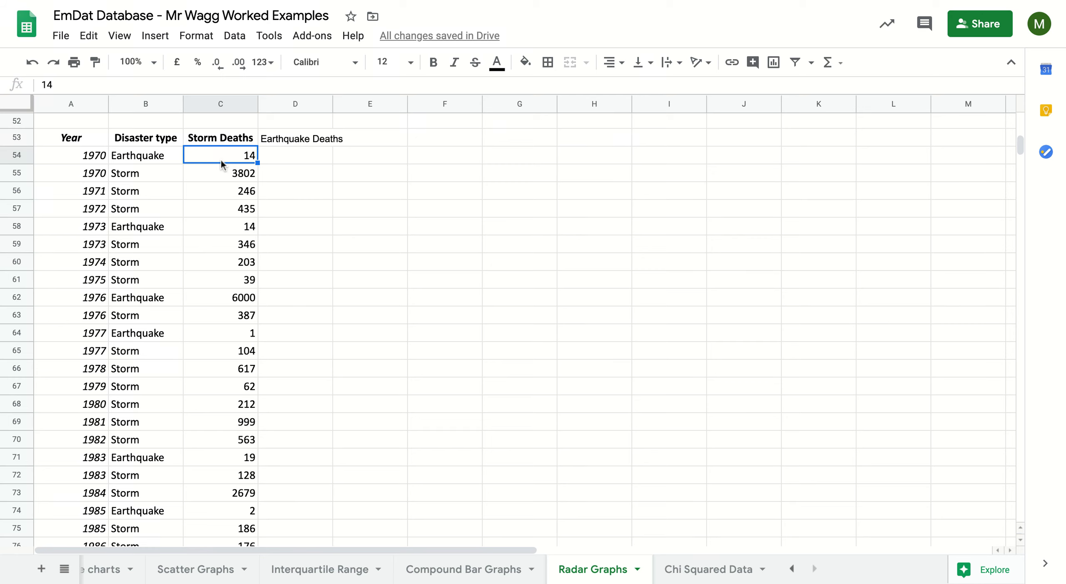
{"action": "key", "text": "ctrl+c"}
{"action": "left_click", "coordinate": [265, 173]}
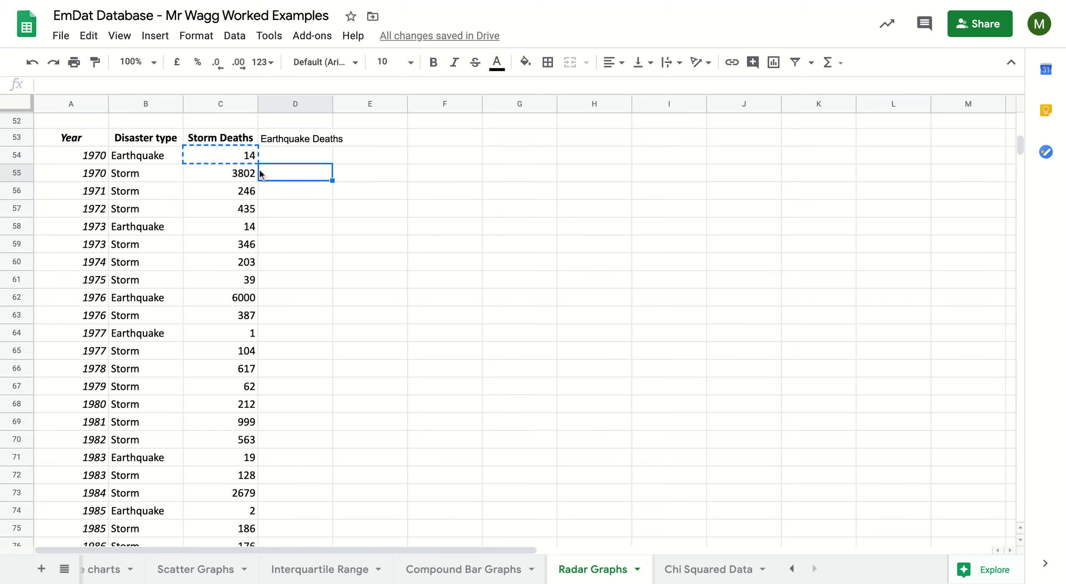
{"action": "key", "text": "ctrl+v"}
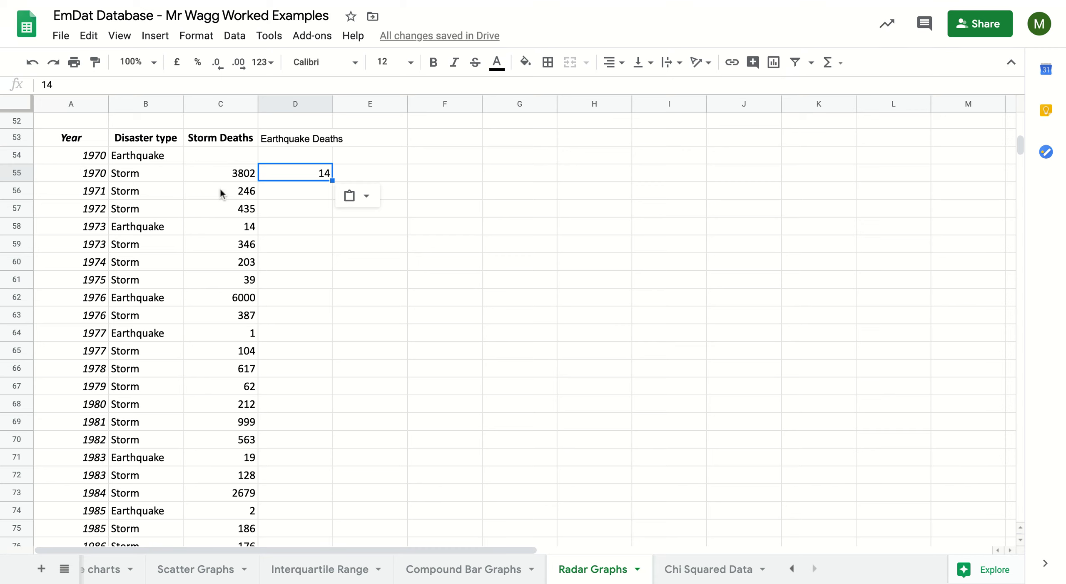
{"action": "left_click", "coordinate": [212, 227]}
{"action": "key", "text": "ctrl+c"}
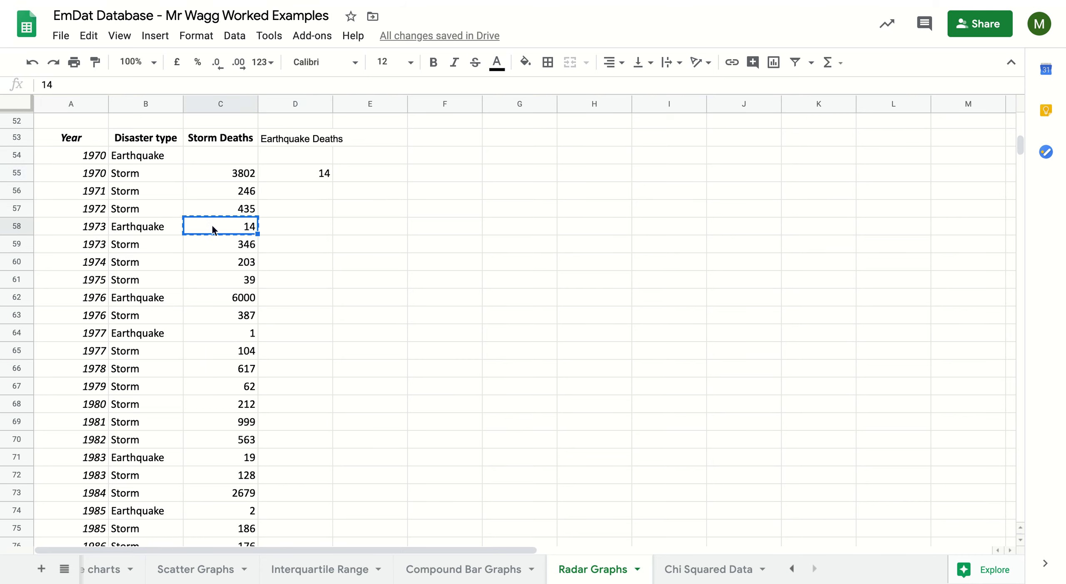
{"action": "left_click", "coordinate": [269, 245]}
{"action": "key", "text": "ctrl+v"}
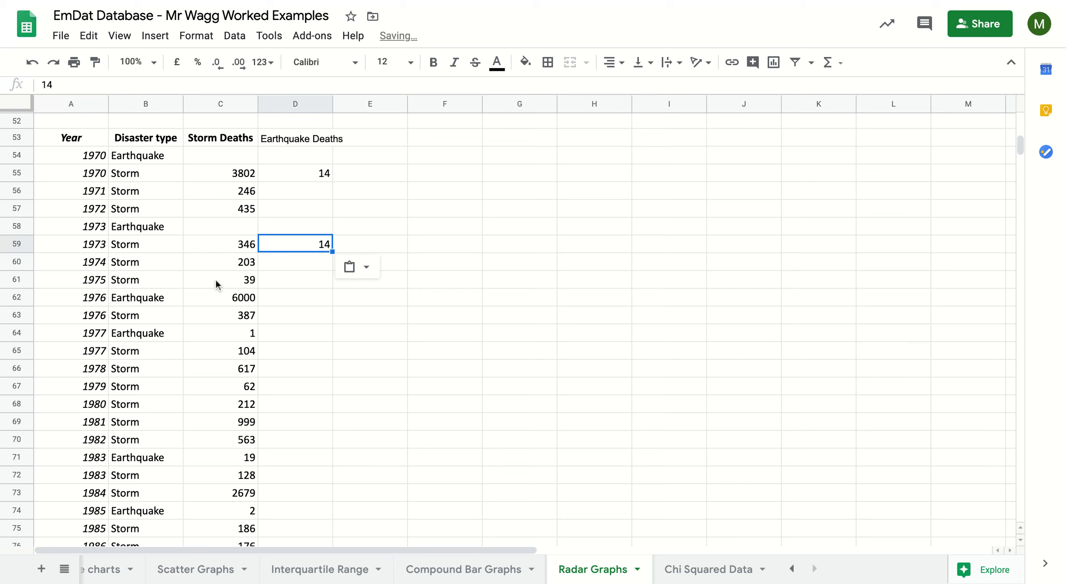
Step: Move the 1976 and 1977 earthquake death figures from C62 and C64 to D63 and D65, beside the same years' storm deaths
{"action": "left_click", "coordinate": [212, 297]}
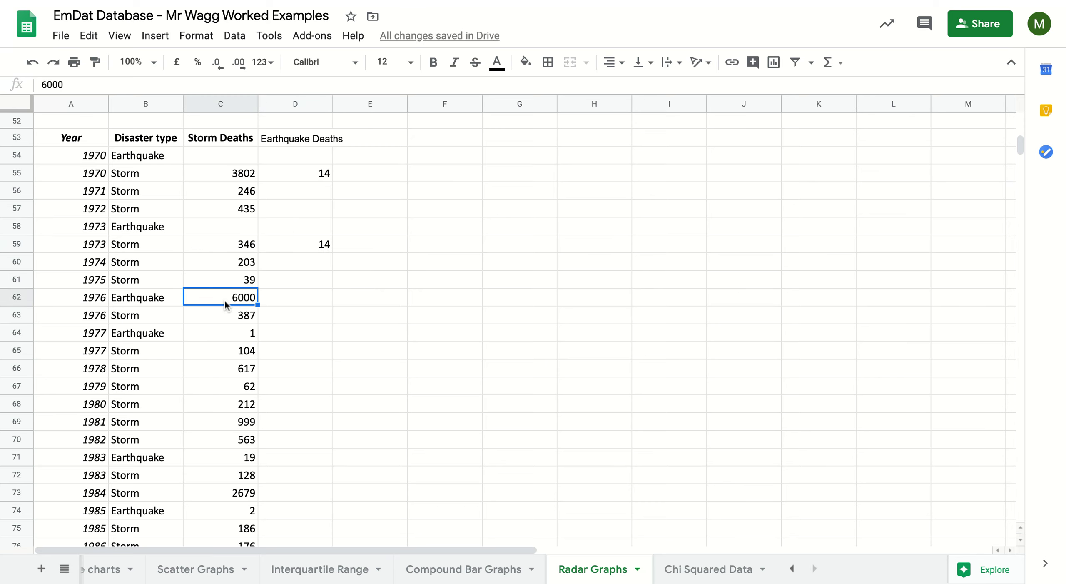
{"action": "key", "text": "ctrl+x"}
{"action": "left_click", "coordinate": [289, 316]}
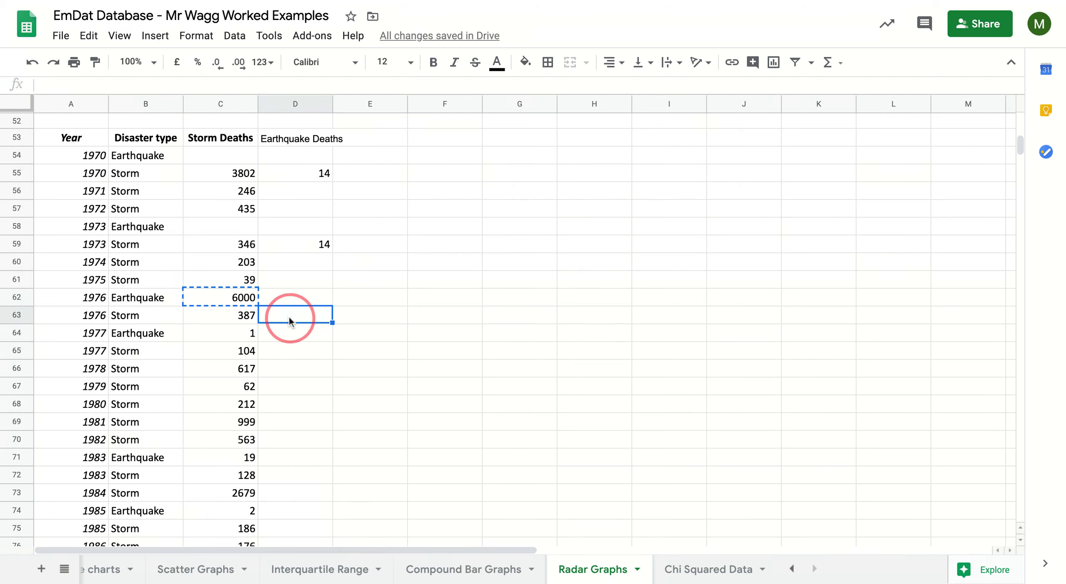
{"action": "key", "text": "ctrl+v"}
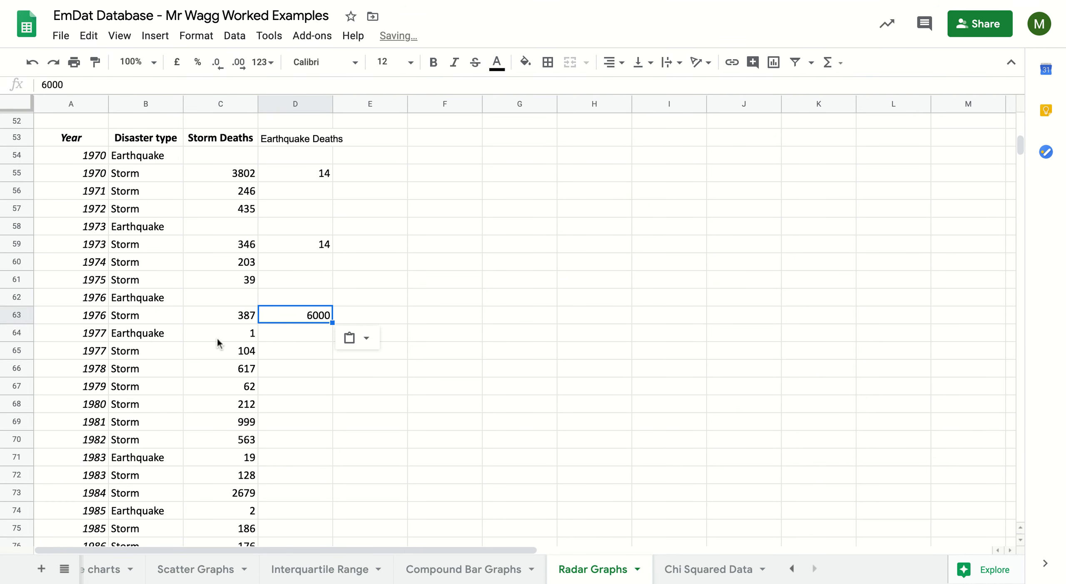
{"action": "scroll", "coordinate": [222, 341], "scroll_direction": "down", "scroll_amount": 1}
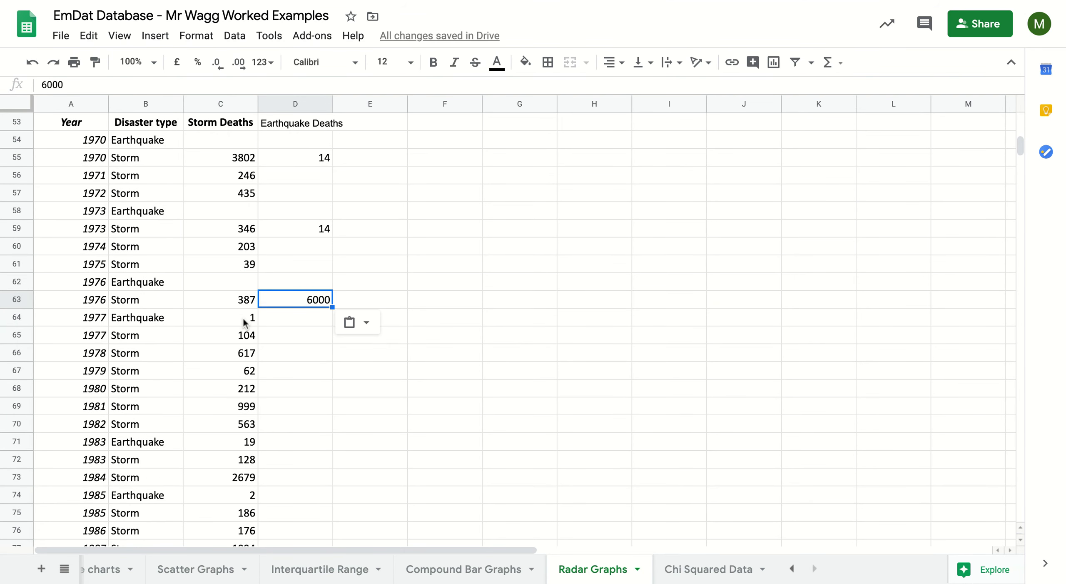
{"action": "left_click", "coordinate": [245, 322]}
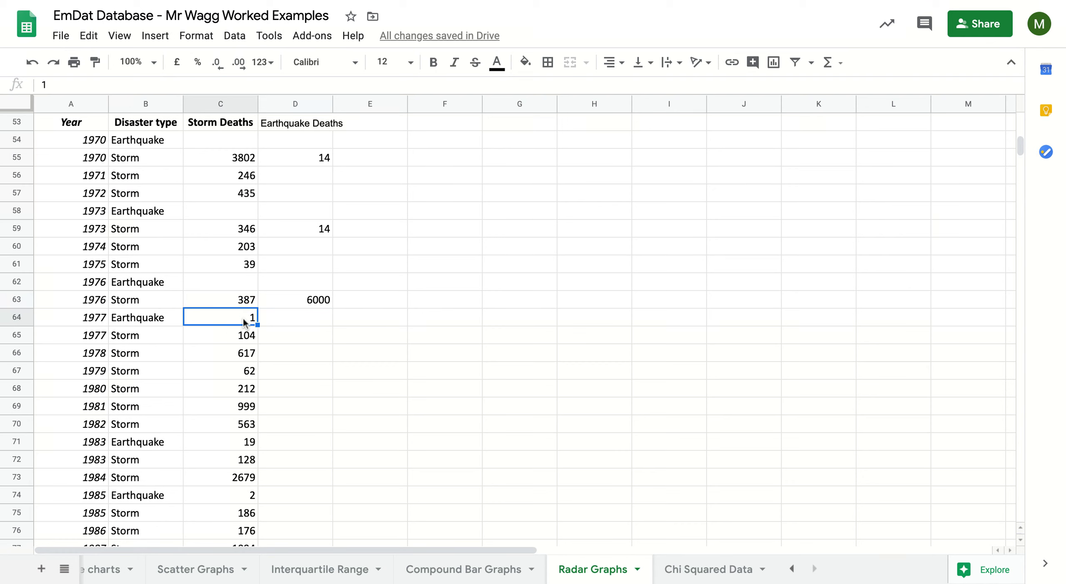
{"action": "key", "text": "ctrl+x"}
{"action": "left_click", "coordinate": [282, 335]}
{"action": "key", "text": "ctrl+v"}
Step: Move the 1983 and 1985 earthquake death figures from C71 and C74 to D72 and D75 in the Earthquake Deaths column
{"action": "scroll", "coordinate": [252, 364], "scroll_direction": "down", "scroll_amount": 1}
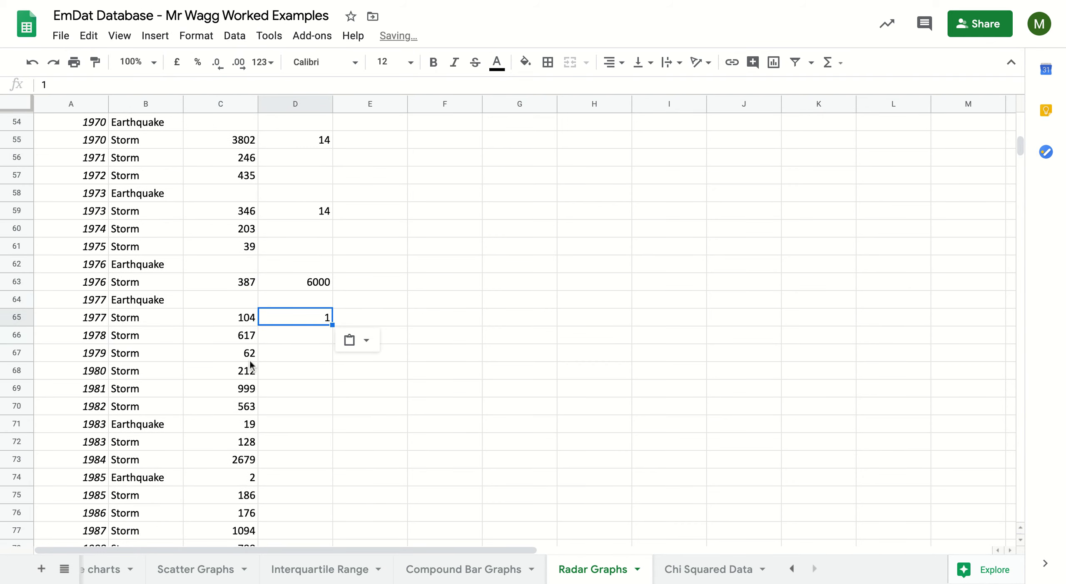
{"action": "left_click", "coordinate": [219, 425]}
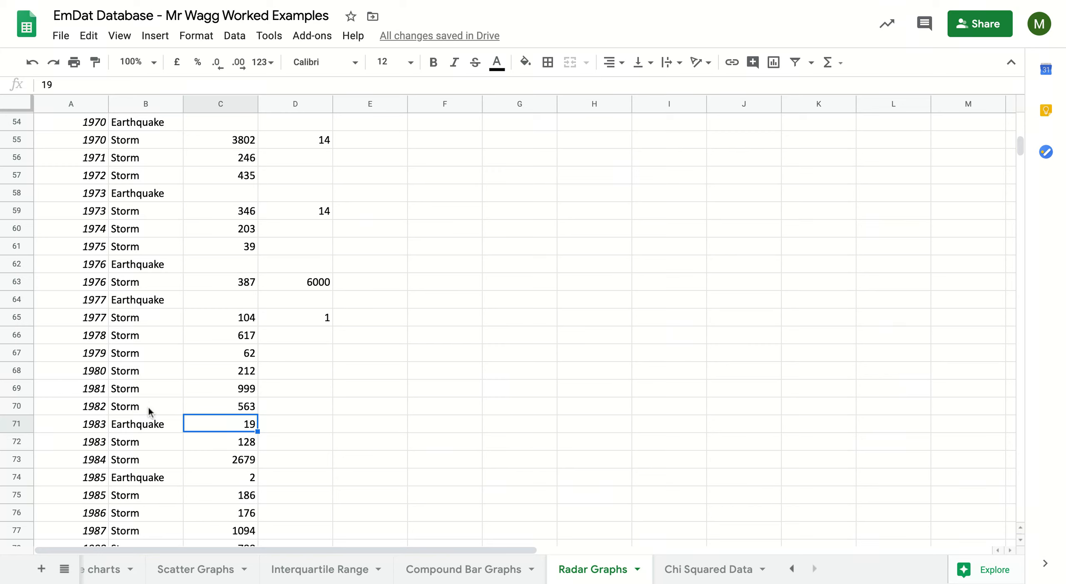
{"action": "key", "text": "ctrl+x"}
{"action": "left_click", "coordinate": [287, 450]}
{"action": "key", "text": "ctrl+v"}
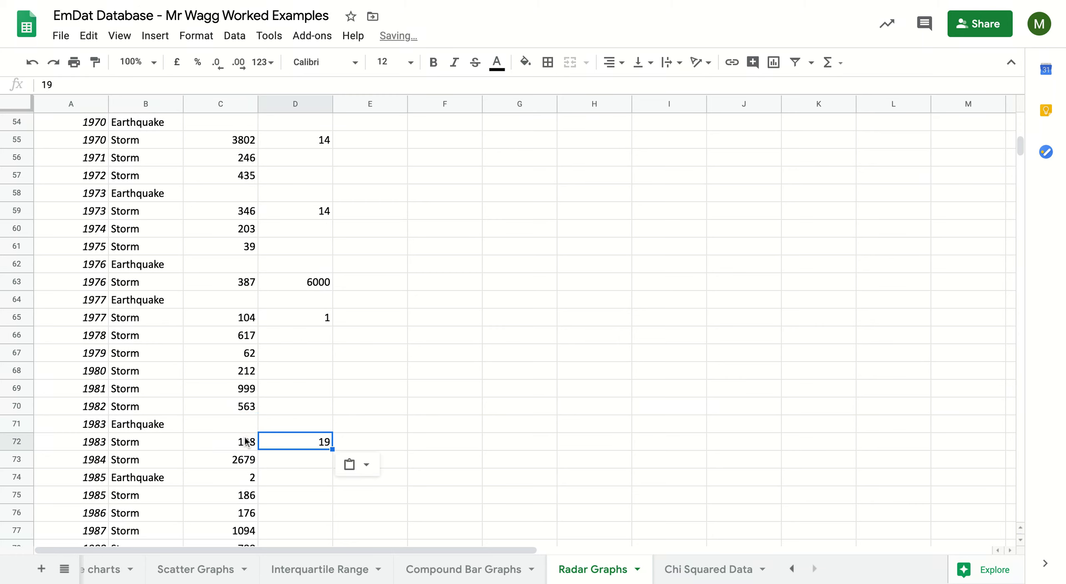
{"action": "scroll", "coordinate": [233, 441], "scroll_direction": "down", "scroll_amount": 3}
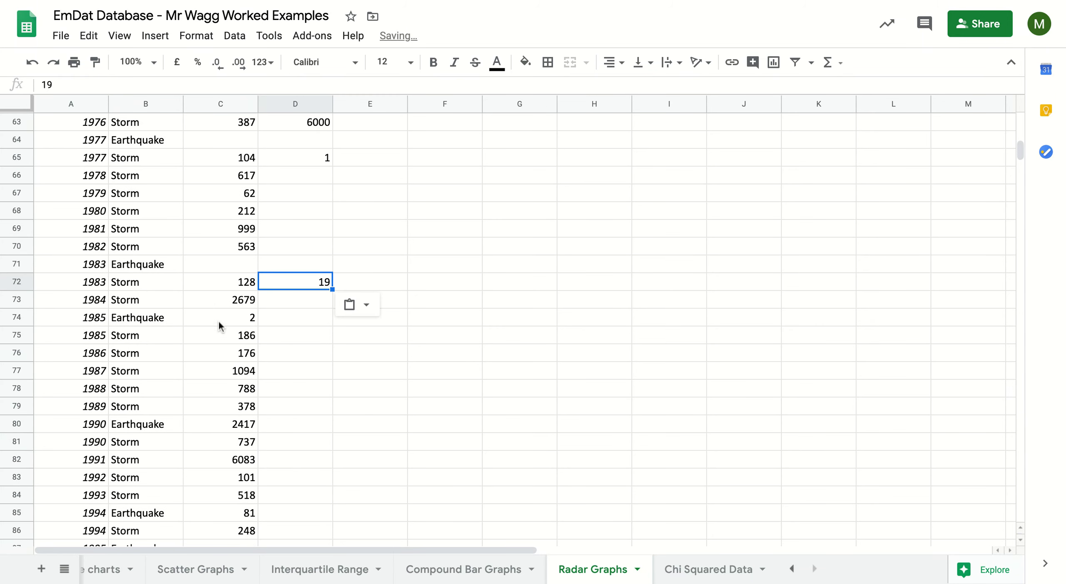
{"action": "left_click", "coordinate": [235, 320]}
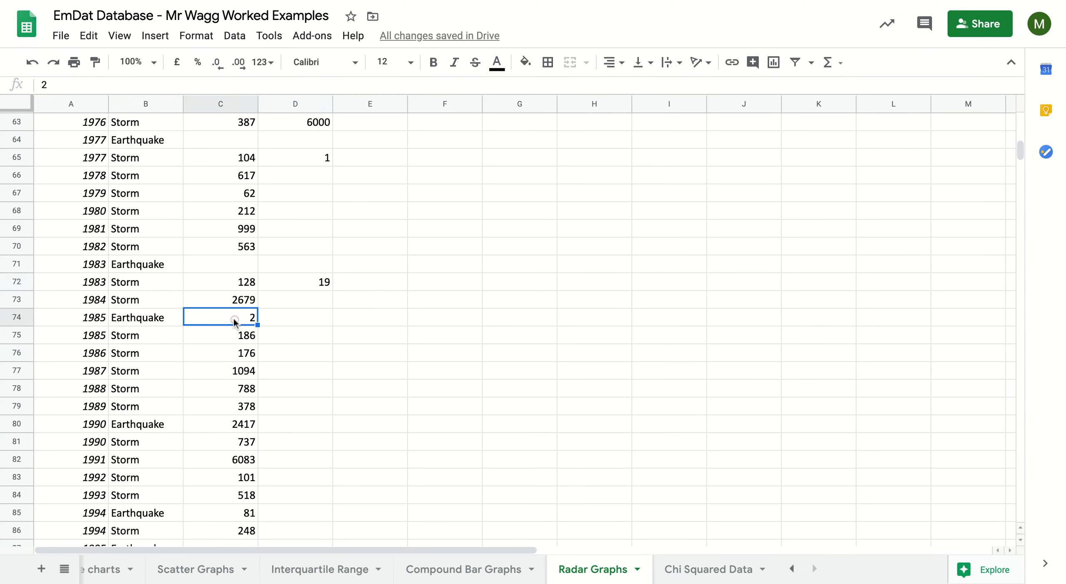
{"action": "key", "text": "ctrl+x"}
{"action": "left_click", "coordinate": [298, 338]}
{"action": "key", "text": "ctrl+v"}
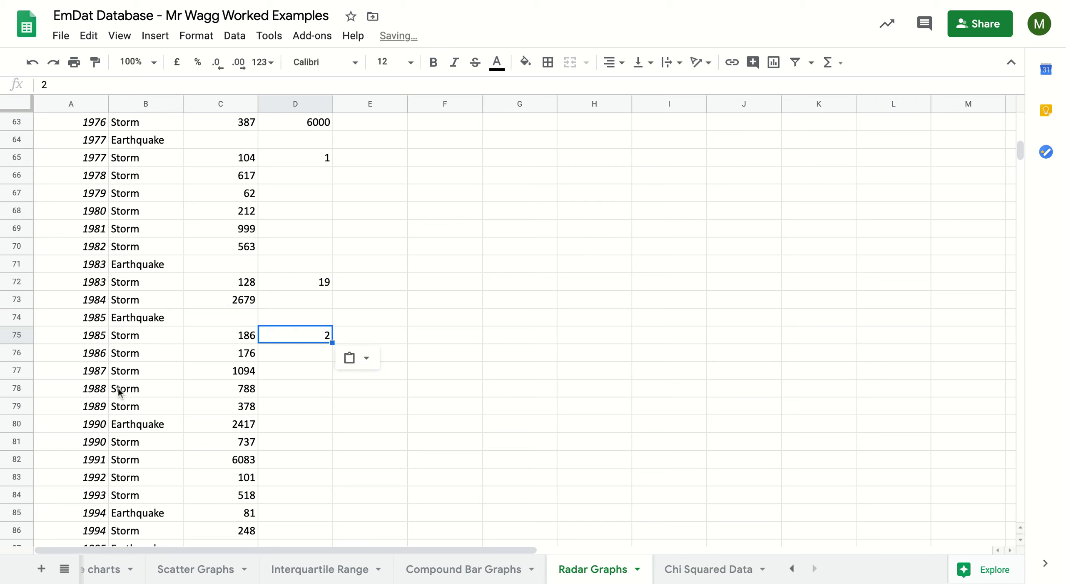
Step: Move the 1990 and 1994 earthquake death figures from C80 and C85 to D81 and D86, beside the matching storm rows
{"action": "left_click", "coordinate": [219, 426]}
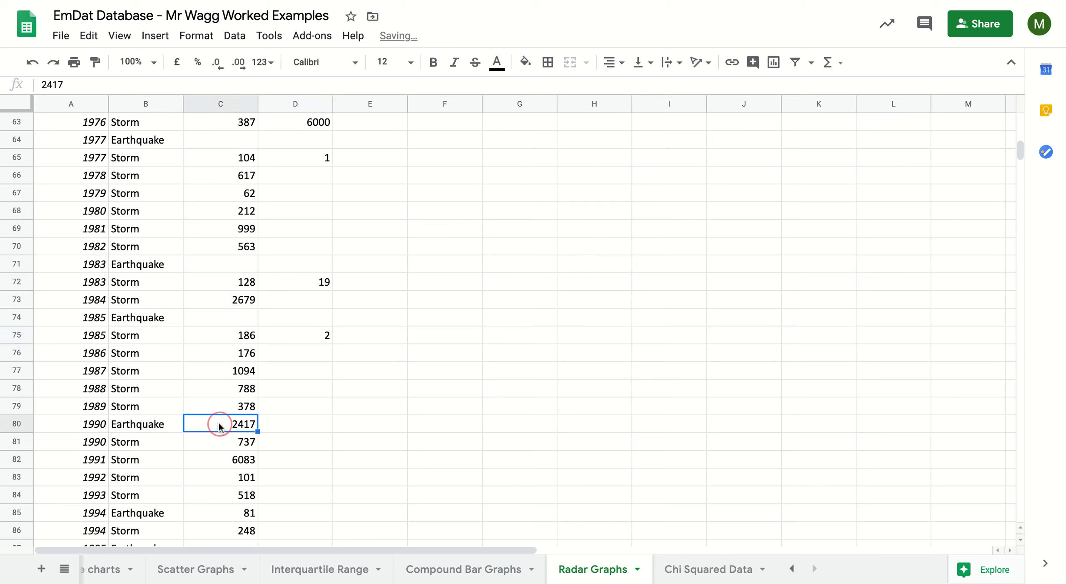
{"action": "key", "text": "ctrl+x"}
{"action": "left_click", "coordinate": [280, 439]}
{"action": "key", "text": "ctrl+v"}
{"action": "scroll", "coordinate": [269, 439], "scroll_direction": "down", "scroll_amount": 2}
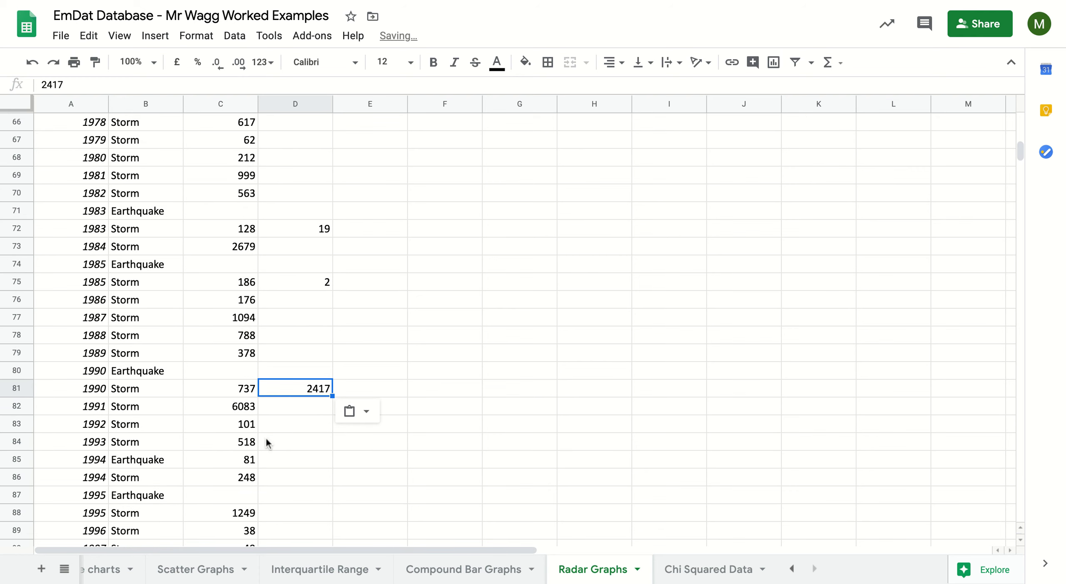
{"action": "left_click", "coordinate": [248, 461]}
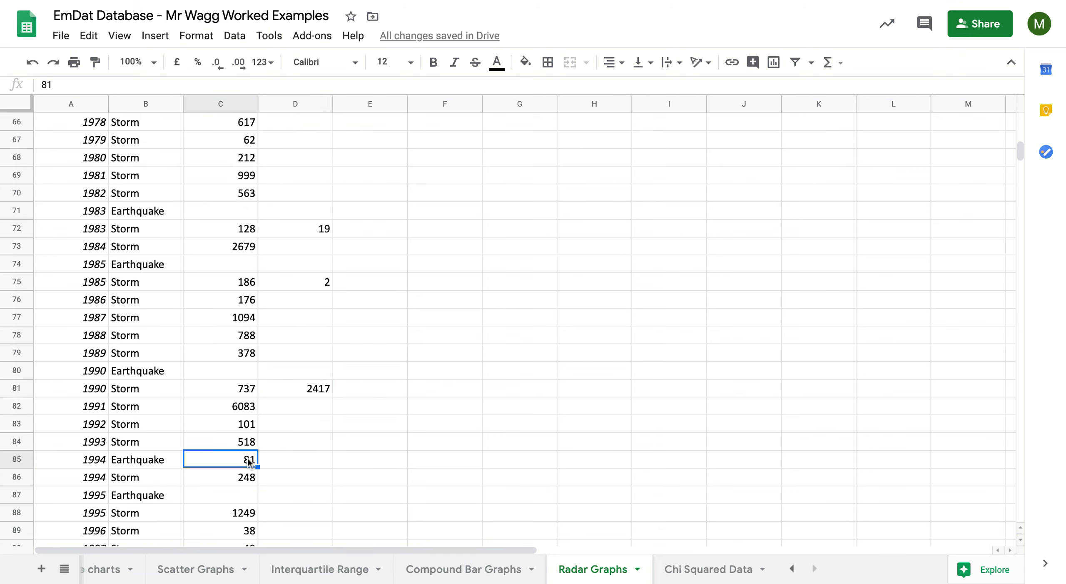
{"action": "left_click", "coordinate": [290, 479]}
{"action": "key", "text": "ctrl+v"}
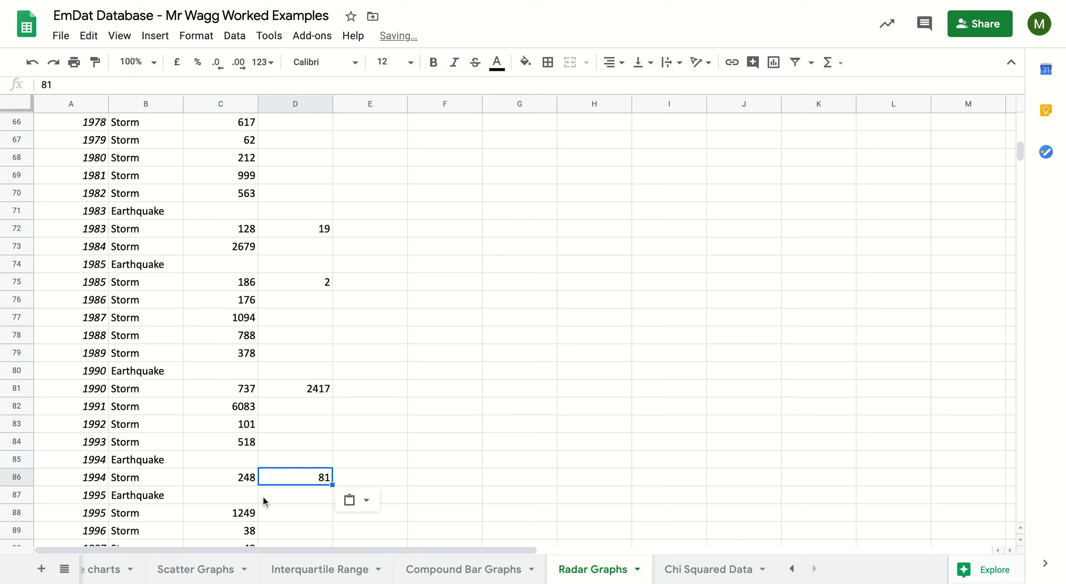
Step: Move the 1999 earthquake death figure from C92 to D93, beside that year's storm deaths
{"action": "scroll", "coordinate": [231, 509], "scroll_direction": "down", "scroll_amount": 1}
{"action": "left_click", "coordinate": [229, 505]}
{"action": "scroll", "coordinate": [229, 501], "scroll_direction": "down", "scroll_amount": 3}
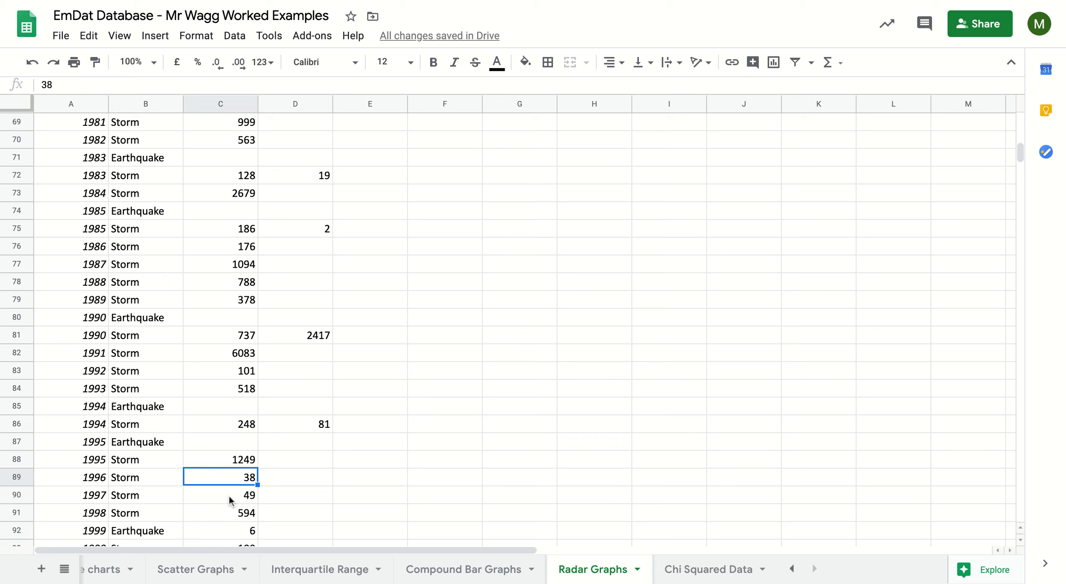
{"action": "left_click", "coordinate": [234, 494]}
{"action": "left_click", "coordinate": [244, 516]}
{"action": "key", "text": "ctrl+c"}
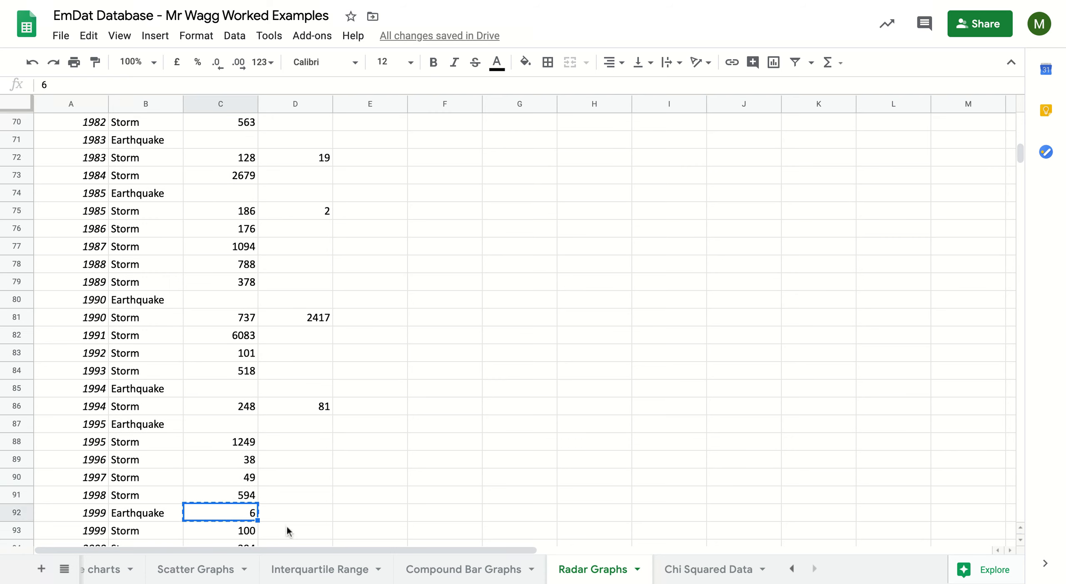
{"action": "left_click", "coordinate": [287, 531]}
{"action": "key", "text": "ctrl+v"}
Step: Move the 2002 earthquake death figure from C96 to D97 in the 2002 storm row
{"action": "scroll", "coordinate": [283, 513], "scroll_direction": "down", "scroll_amount": 3}
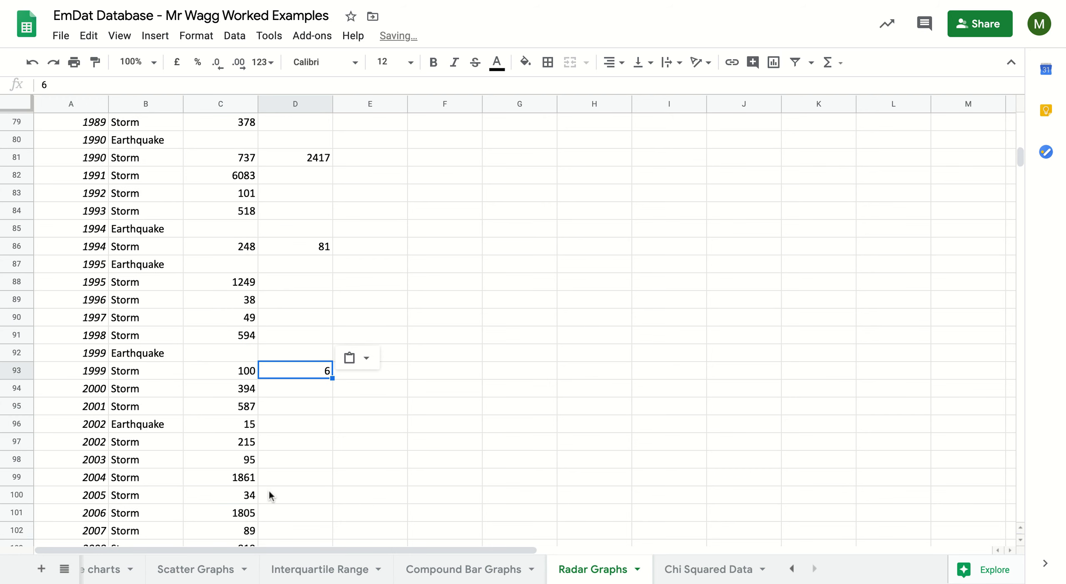
{"action": "left_click", "coordinate": [230, 428]}
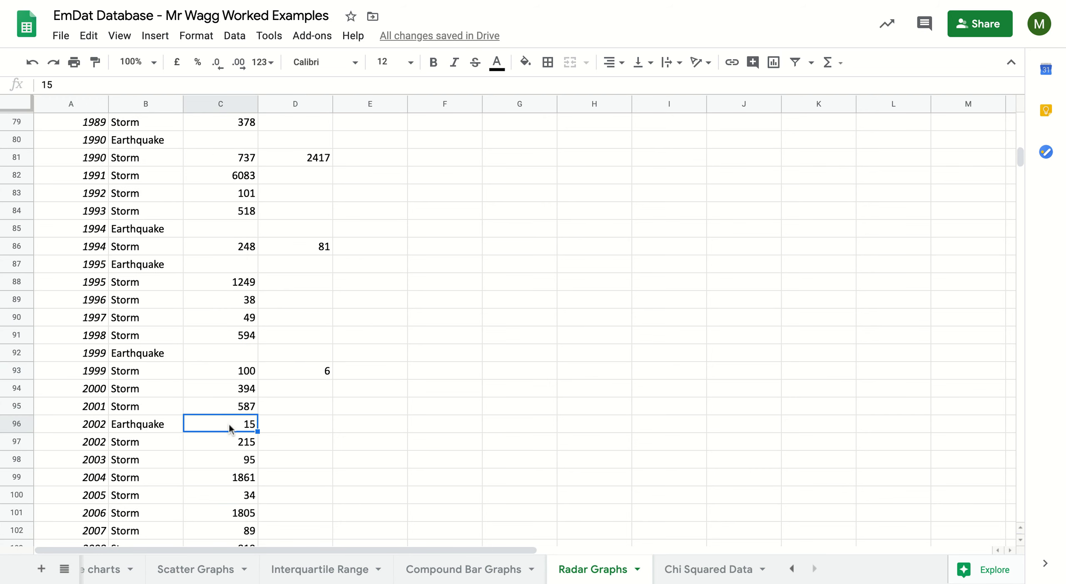
{"action": "key", "text": "ctrl+x"}
{"action": "left_click", "coordinate": [306, 440]}
{"action": "key", "text": "ctrl+v"}
Step: Move the next remaining earthquake death figure, for 2012, from C109 to D110 in the 2012 storm row
{"action": "scroll", "coordinate": [249, 463], "scroll_direction": "down", "scroll_amount": 1}
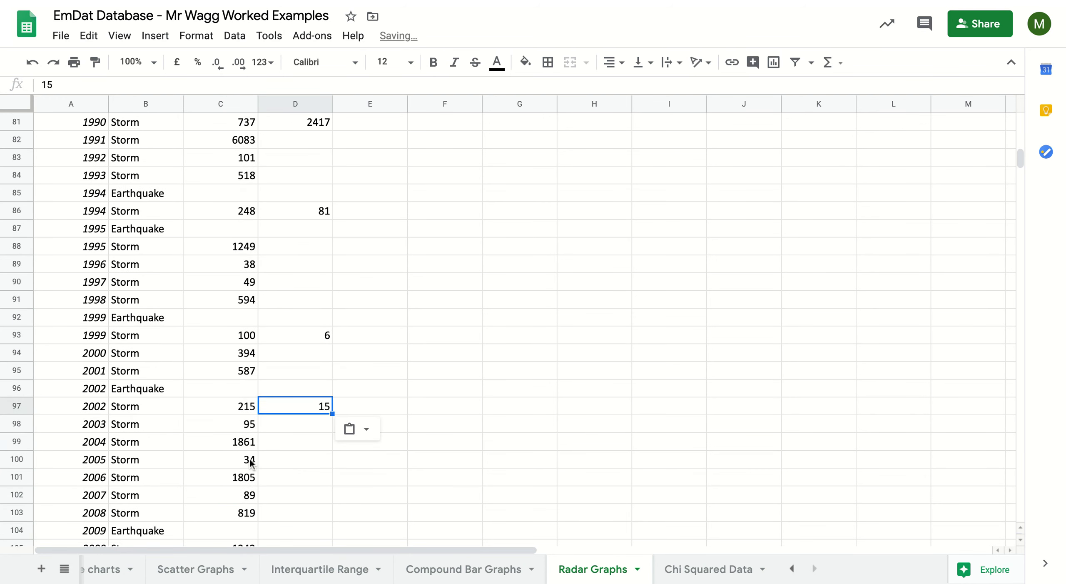
{"action": "scroll", "coordinate": [250, 462], "scroll_direction": "down", "scroll_amount": 1}
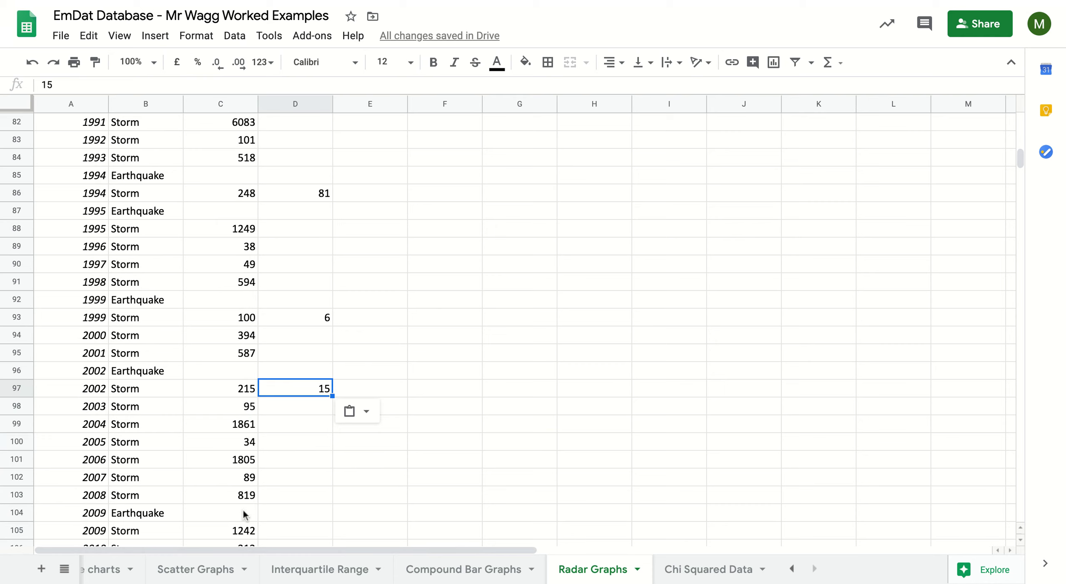
{"action": "scroll", "coordinate": [227, 513], "scroll_direction": "down", "scroll_amount": 1}
{"action": "scroll", "coordinate": [226, 513], "scroll_direction": "down", "scroll_amount": 1}
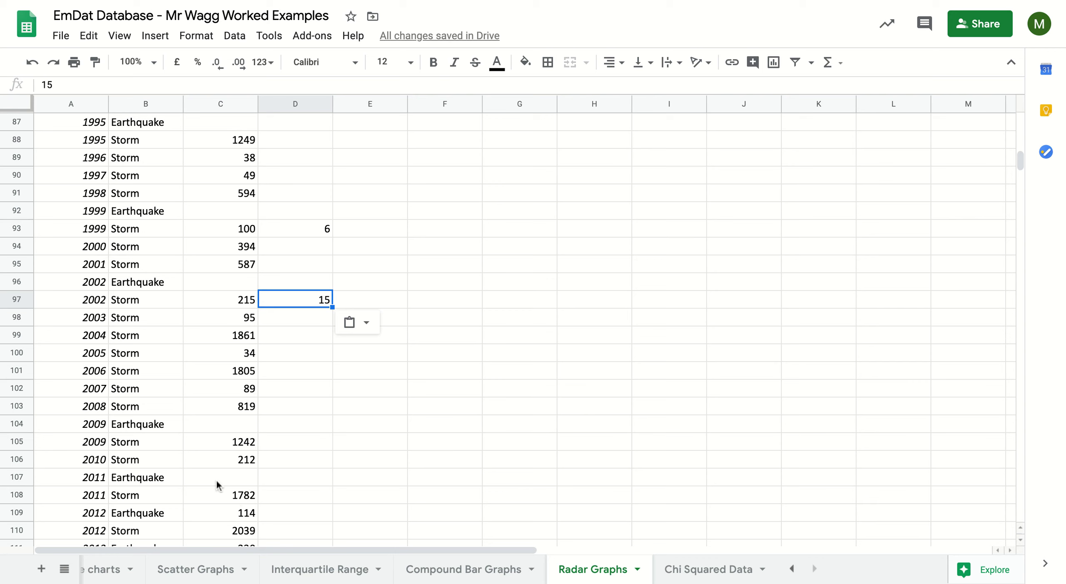
{"action": "scroll", "coordinate": [221, 498], "scroll_direction": "down", "scroll_amount": 1}
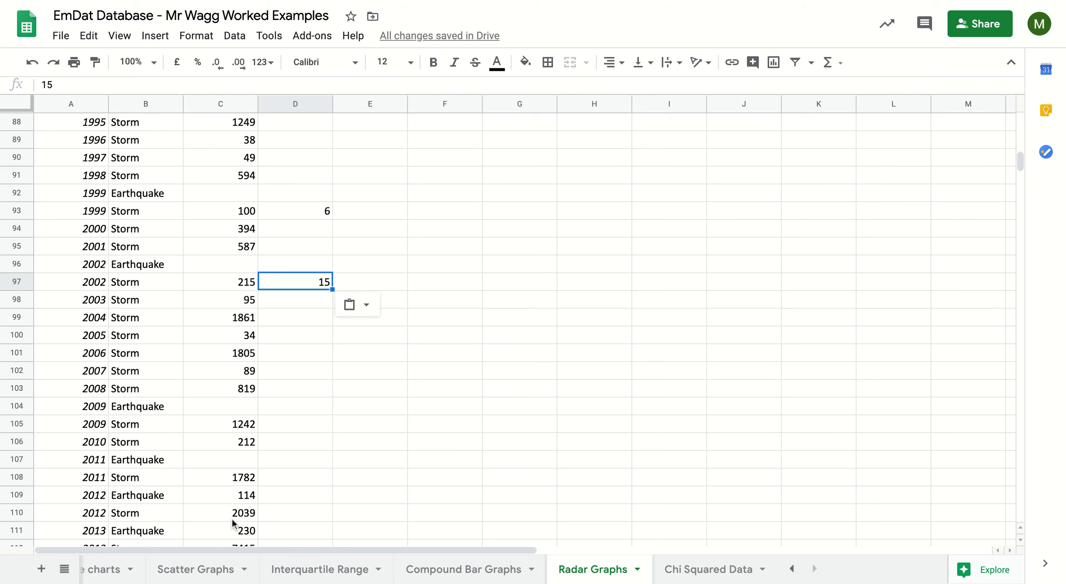
{"action": "left_click", "coordinate": [245, 501]}
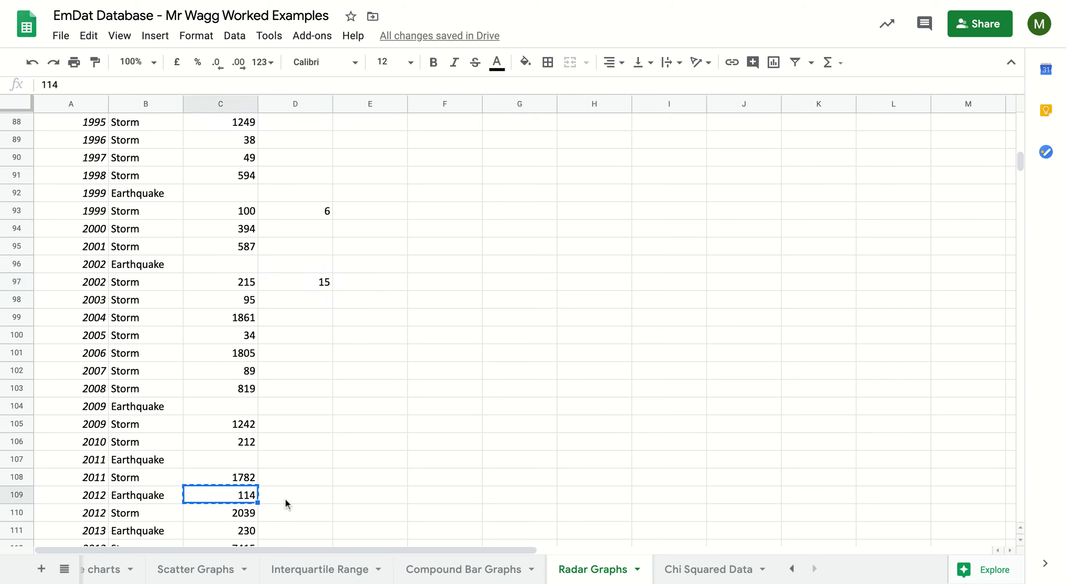
{"action": "left_click", "coordinate": [295, 514]}
{"action": "key", "text": "ctrl+v"}
Step: Move the 2013 and 2016 earthquake death figures from C111 and C115 to D112 and D116, beside the same years' storm deaths
{"action": "scroll", "coordinate": [266, 506], "scroll_direction": "down", "scroll_amount": 1}
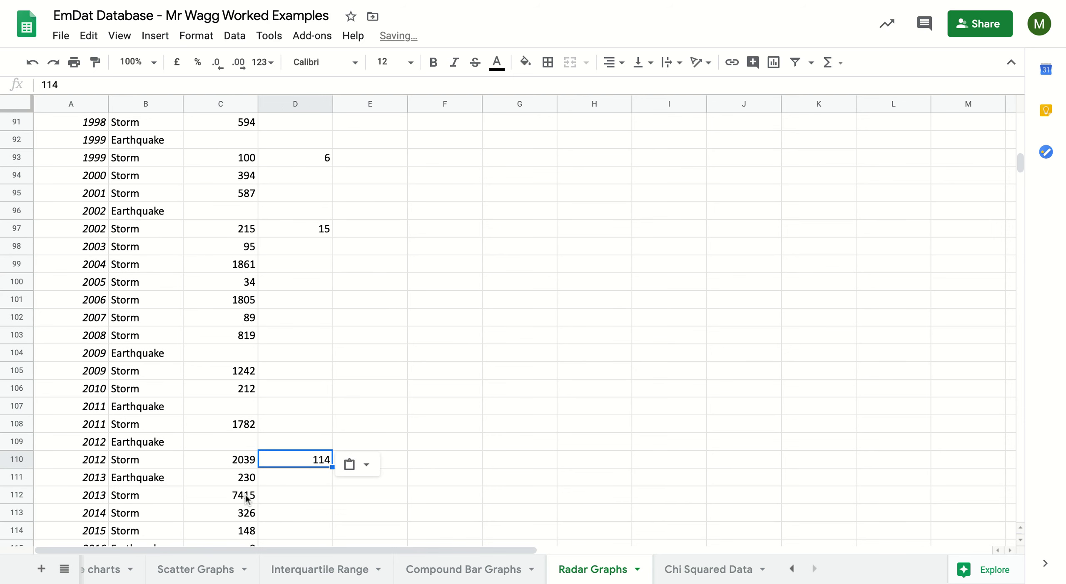
{"action": "left_click", "coordinate": [241, 480]}
{"action": "key", "text": "ctrl+c"}
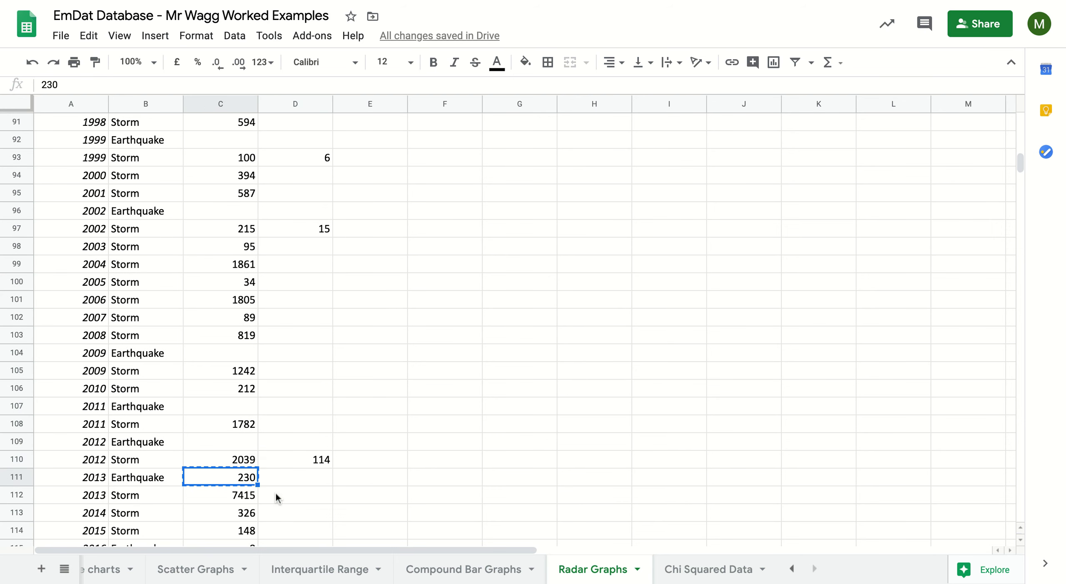
{"action": "left_click", "coordinate": [276, 492]}
{"action": "key", "text": "ctrl+v"}
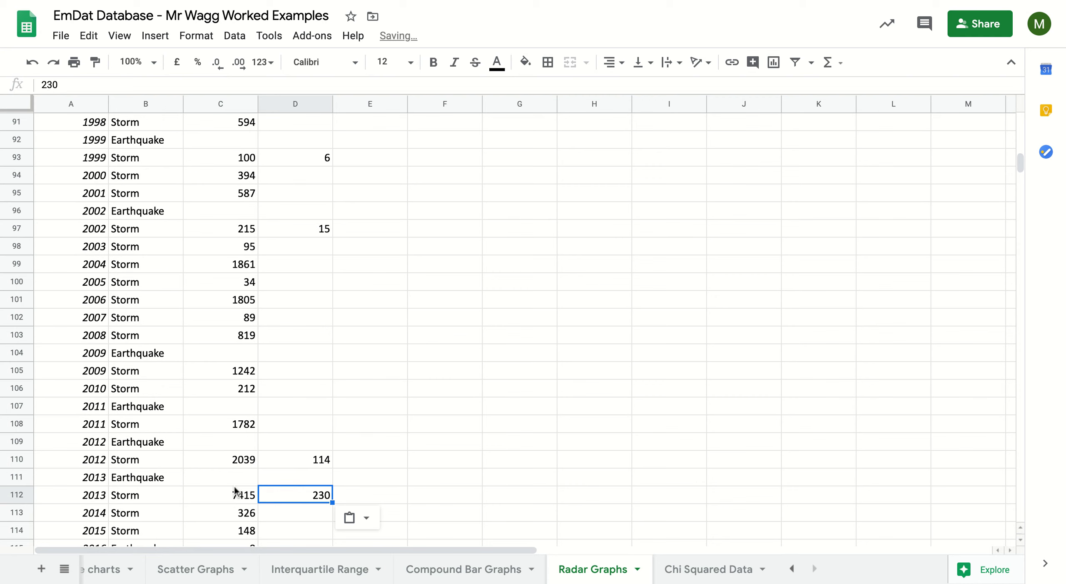
{"action": "scroll", "coordinate": [234, 486], "scroll_direction": "down", "scroll_amount": 1}
{"action": "scroll", "coordinate": [235, 490], "scroll_direction": "down", "scroll_amount": 1}
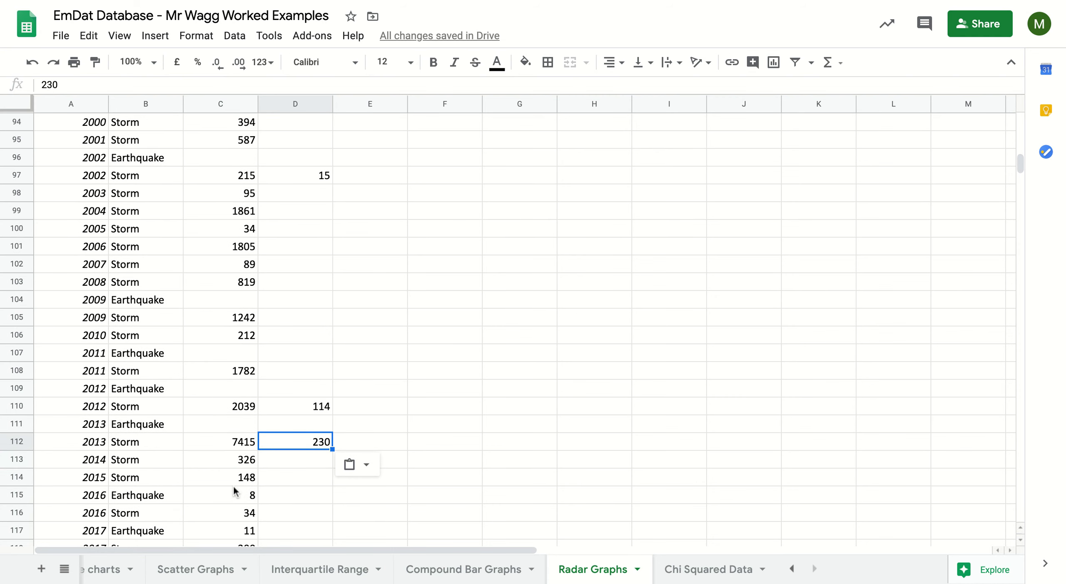
{"action": "left_click", "coordinate": [249, 495]}
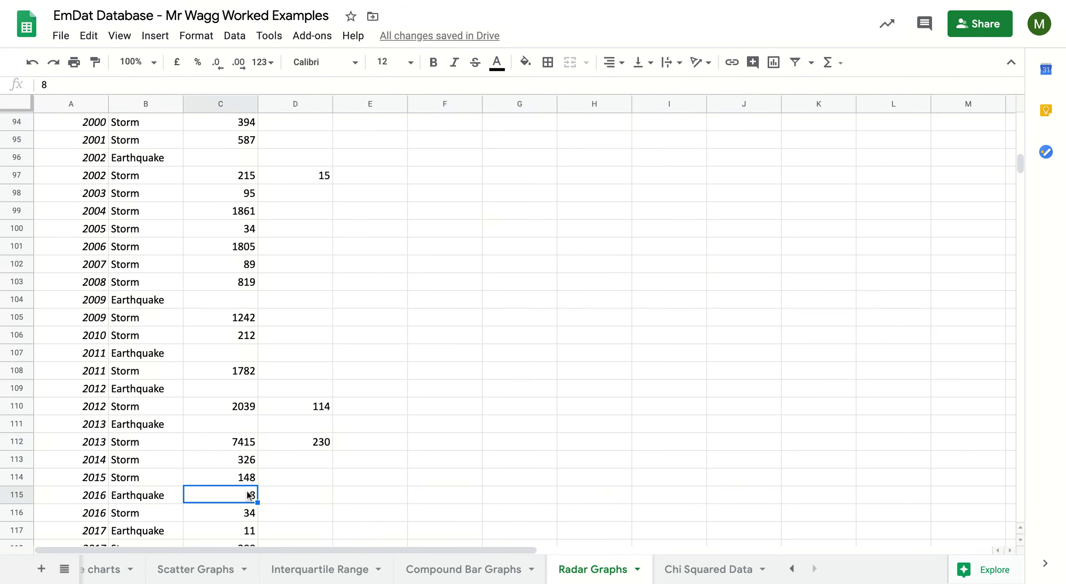
{"action": "left_click", "coordinate": [289, 510]}
{"action": "key", "text": "ctrl+v"}
Step: Move the 2019 earthquake death figure from C120 to D121 in the 2019 storm row
{"action": "scroll", "coordinate": [208, 509], "scroll_direction": "down", "scroll_amount": 2}
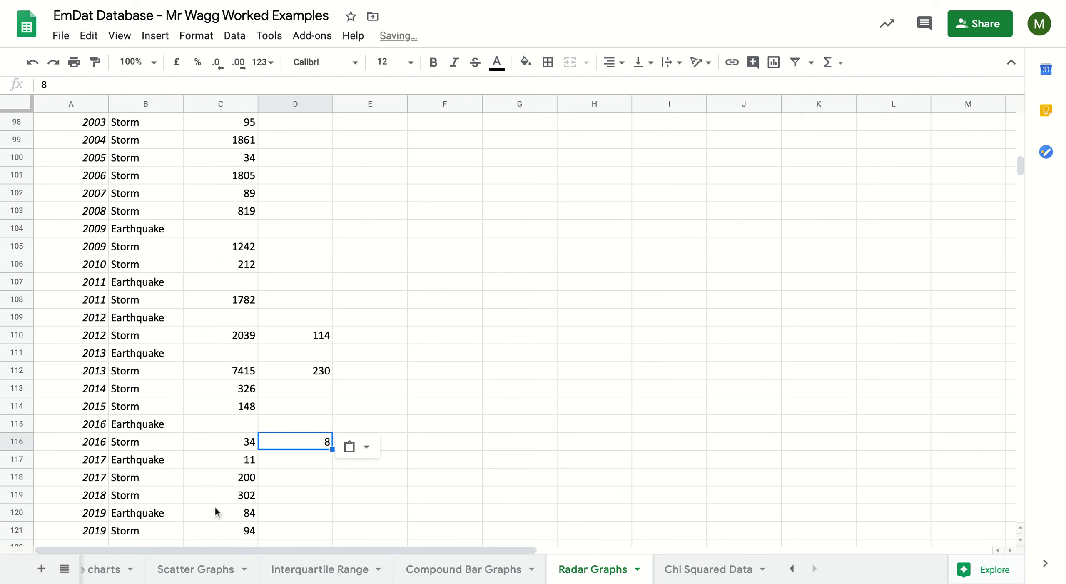
{"action": "left_click", "coordinate": [239, 517]}
{"action": "key", "text": "ctrl+c"}
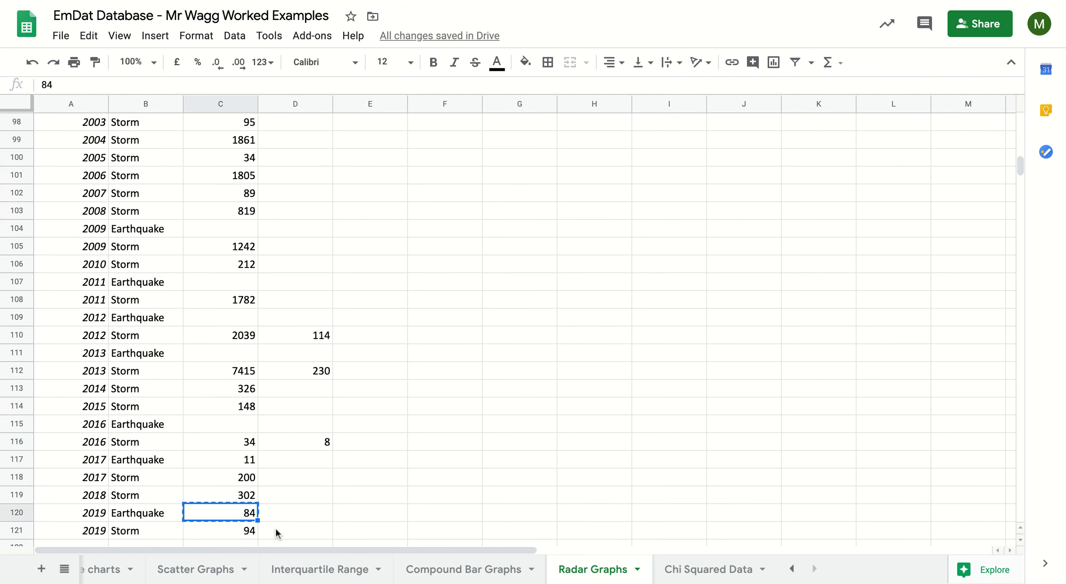
{"action": "left_click", "coordinate": [277, 530]}
{"action": "key", "text": "ctrl+v"}
{"action": "left_click_drag", "start_coordinate": [223, 509], "coordinate": [95, 516]}
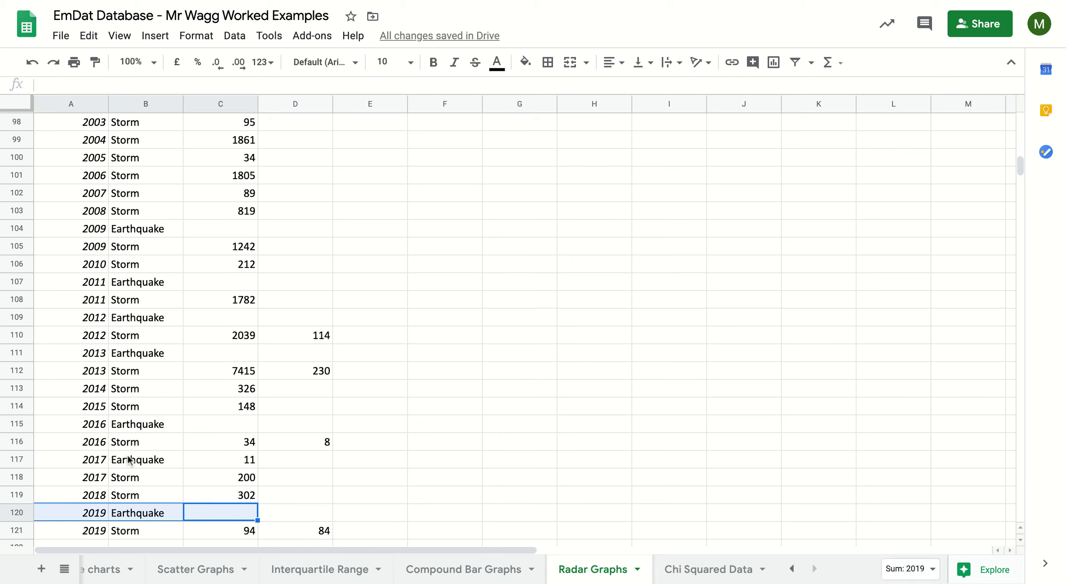
{"action": "left_click", "coordinate": [17, 510]}
{"action": "mouse_move", "coordinate": [17, 509]}
{"action": "left_mouse_down"}
{"action": "mouse_move", "coordinate": [21, 452]}
{"action": "mouse_move", "coordinate": [12, 448]}
{"action": "mouse_move", "coordinate": [6, 525]}
{"action": "left_mouse_up"}
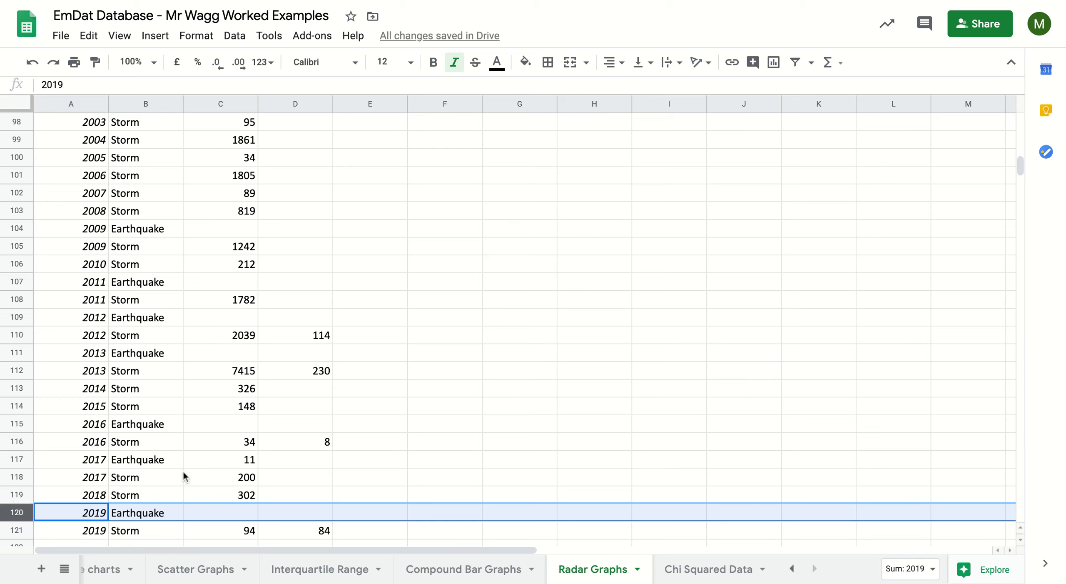
Step: Move the skipped 2017 earthquake death figure from C117 to D118 in the 2017 storm row
{"action": "left_click", "coordinate": [236, 458]}
{"action": "key", "text": "ctrl+c"}
{"action": "left_click", "coordinate": [295, 478]}
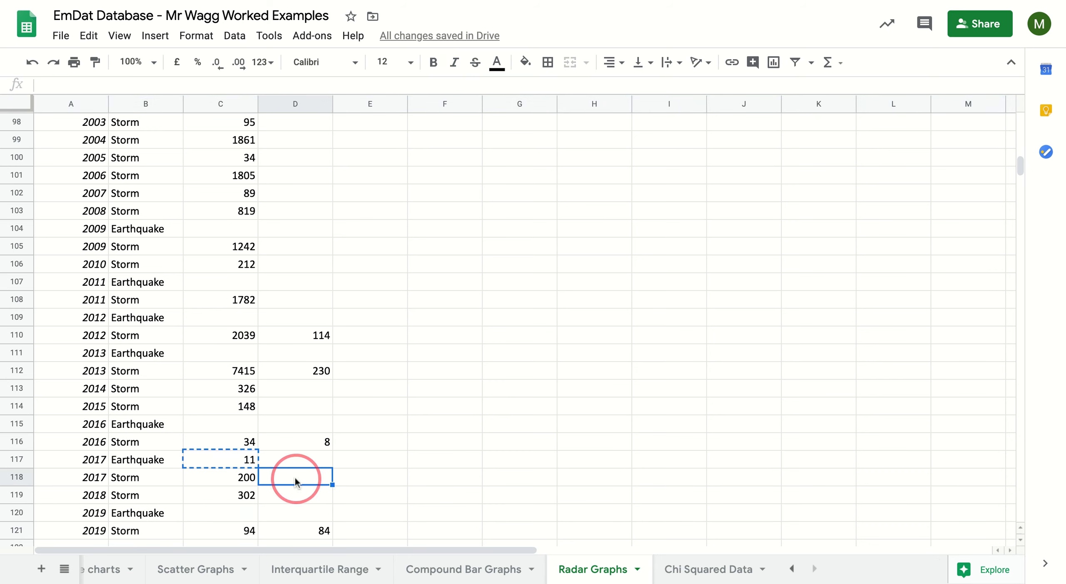
{"action": "key", "text": "ctrl+v"}
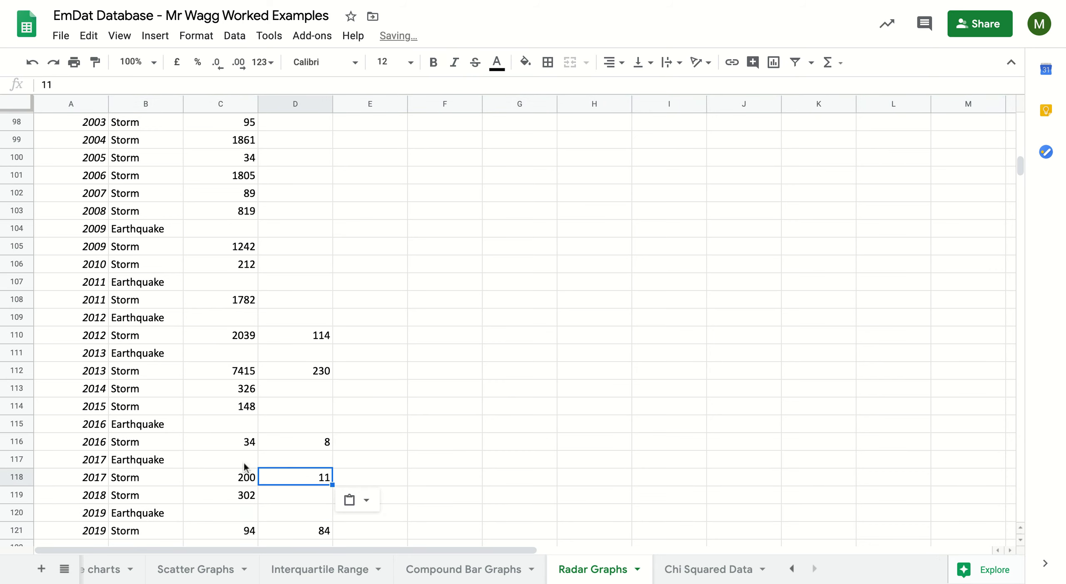
Step: Delete the emptied Earthquake rows 54, 58, 64, 71, 74, 80, 85, 87, 92, 96, 104, 107, 109, 111, 115, 117 and 120
{"action": "left_click", "coordinate": [19, 513], "text": "ctrl"}
{"action": "left_click", "coordinate": [17, 459], "text": "ctrl"}
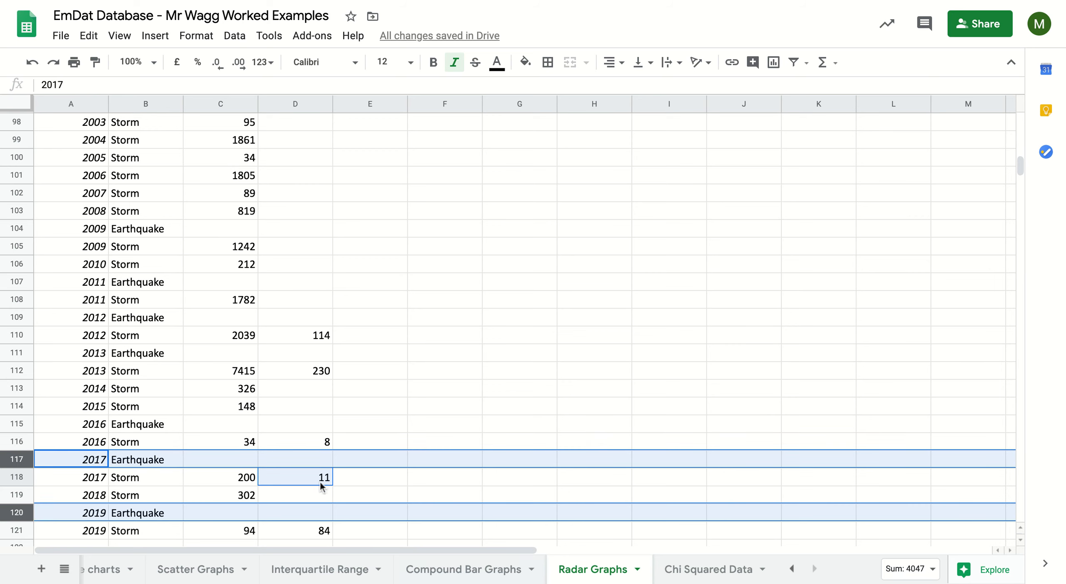
{"action": "left_click", "coordinate": [307, 478], "text": "ctrl"}
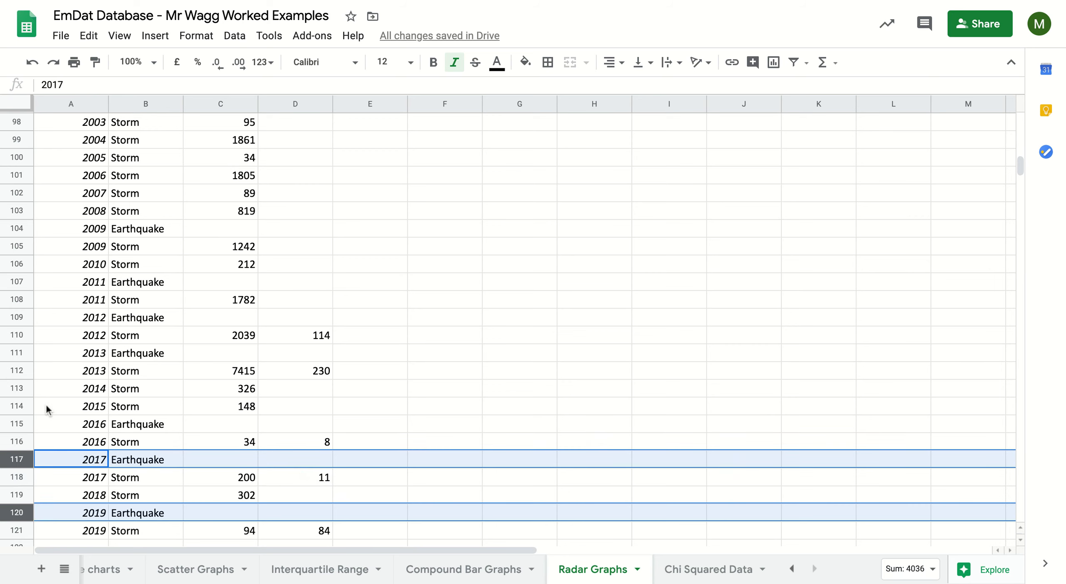
{"action": "left_click", "coordinate": [18, 423], "text": "ctrl"}
{"action": "left_click", "coordinate": [20, 352], "text": "ctrl"}
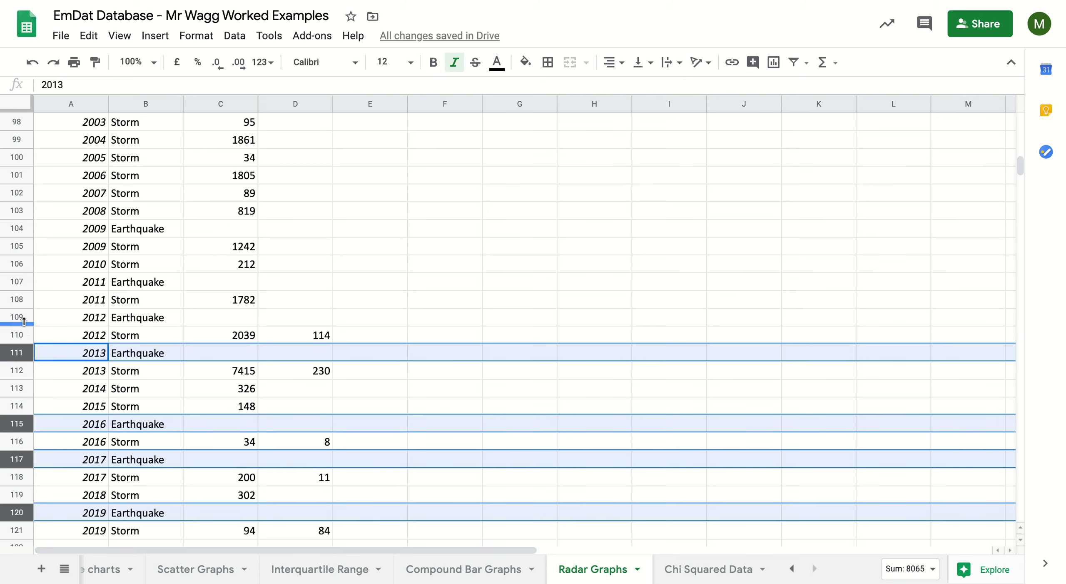
{"action": "left_click", "coordinate": [17, 317], "text": "ctrl"}
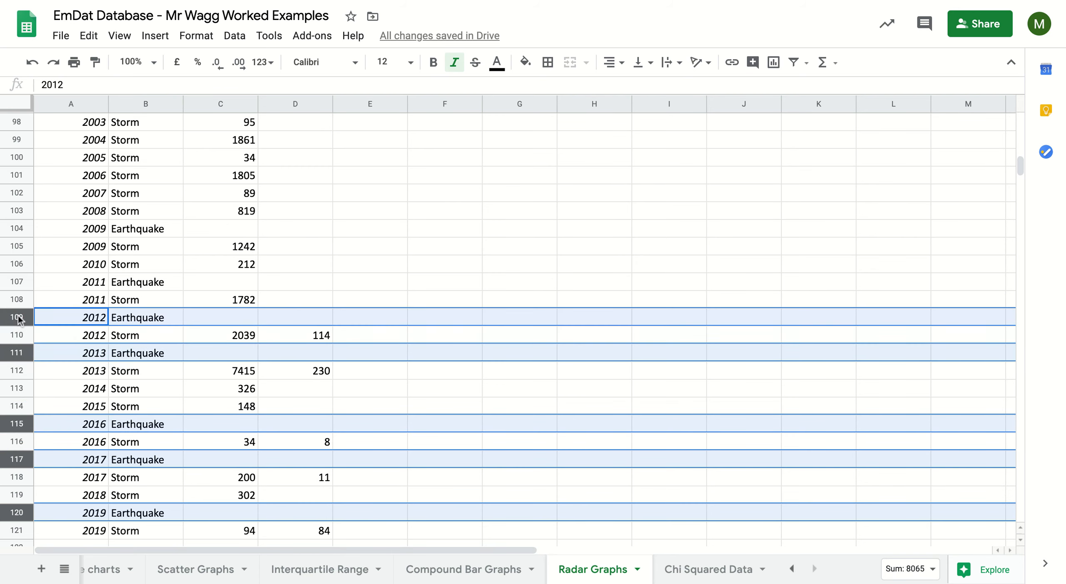
{"action": "left_click", "coordinate": [16, 230], "text": "ctrl"}
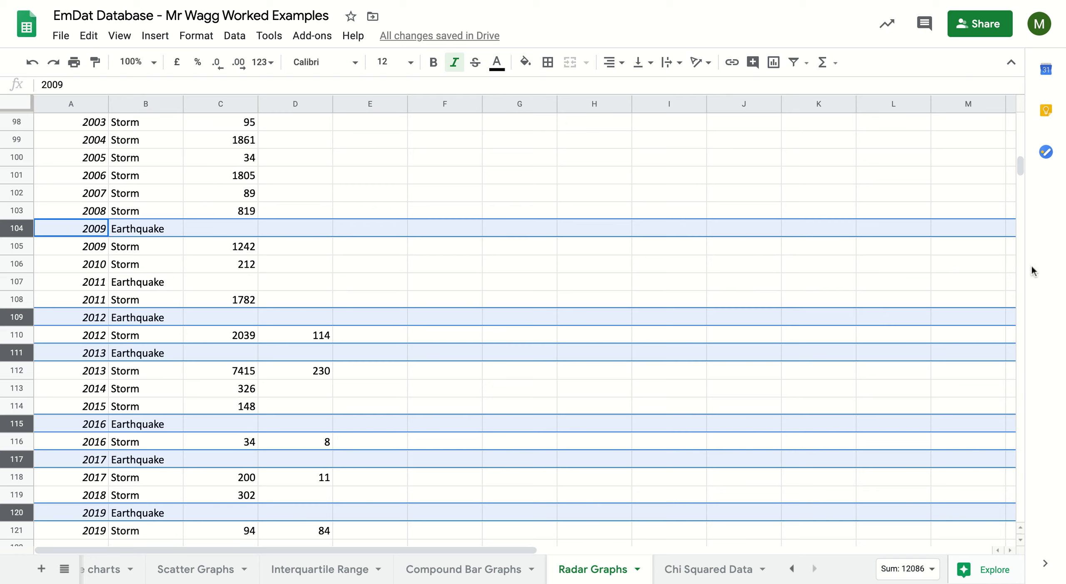
{"action": "left_click", "coordinate": [1021, 164]}
{"action": "left_click", "coordinate": [17, 281], "text": "ctrl"}
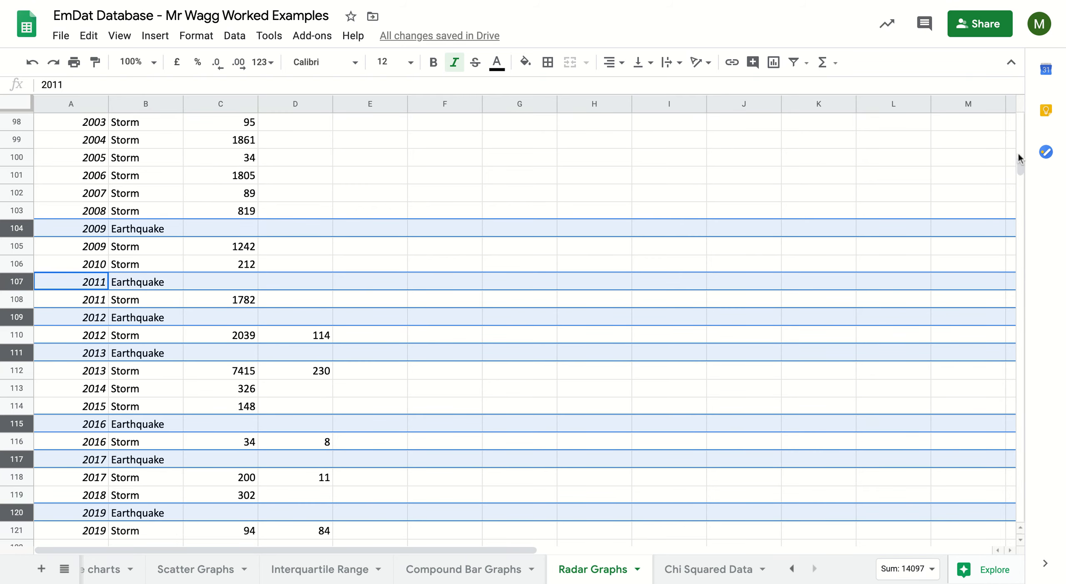
{"action": "left_click_drag", "start_coordinate": [1023, 167], "coordinate": [1019, 165]}
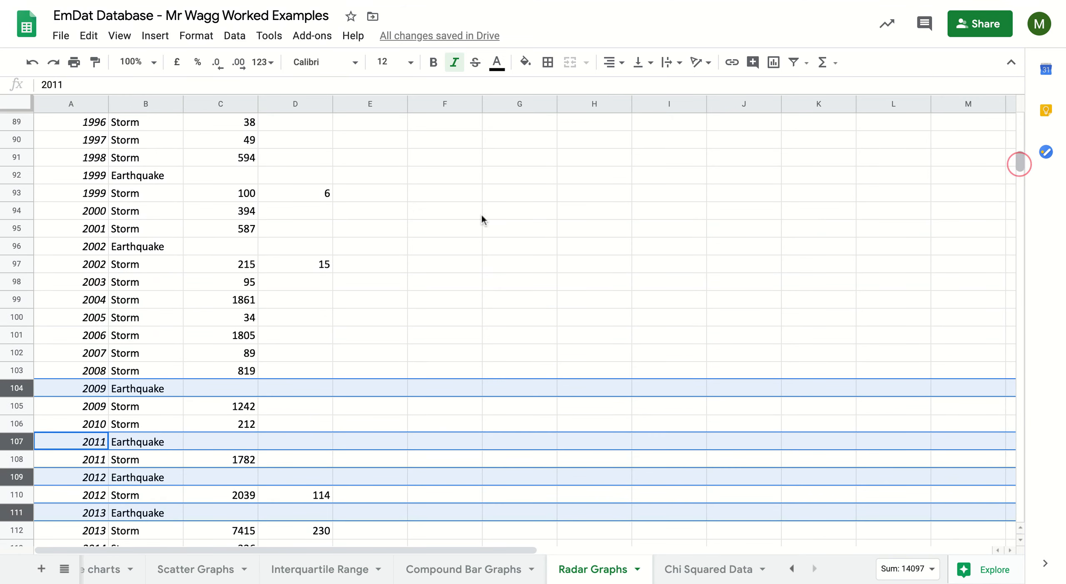
{"action": "left_click", "coordinate": [17, 246], "text": "ctrl"}
{"action": "left_click", "coordinate": [16, 175], "text": "ctrl"}
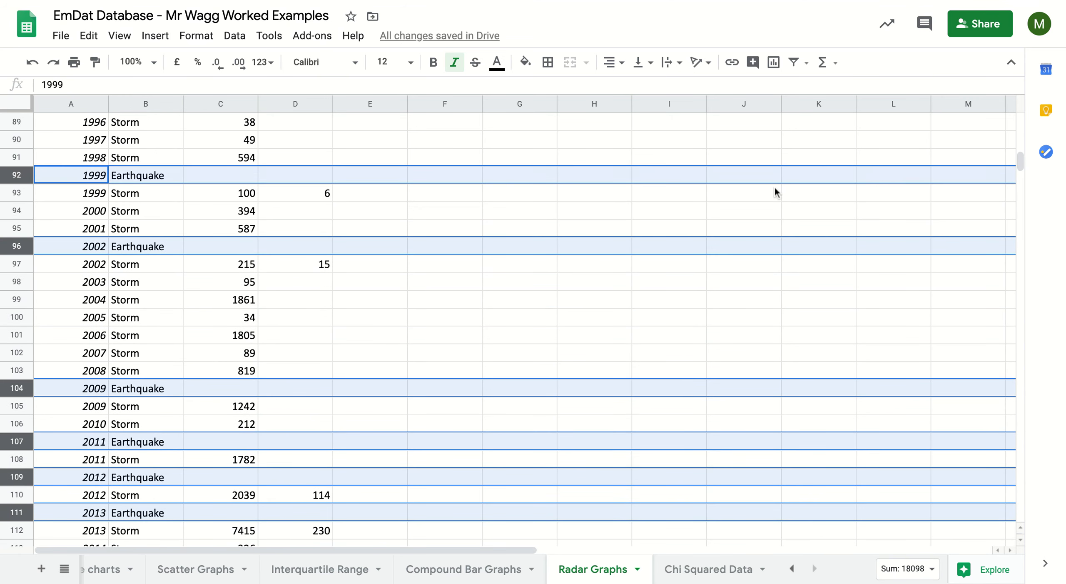
{"action": "left_click_drag", "start_coordinate": [1018, 162], "coordinate": [1018, 155]}
{"action": "left_click", "coordinate": [17, 317], "text": "ctrl"}
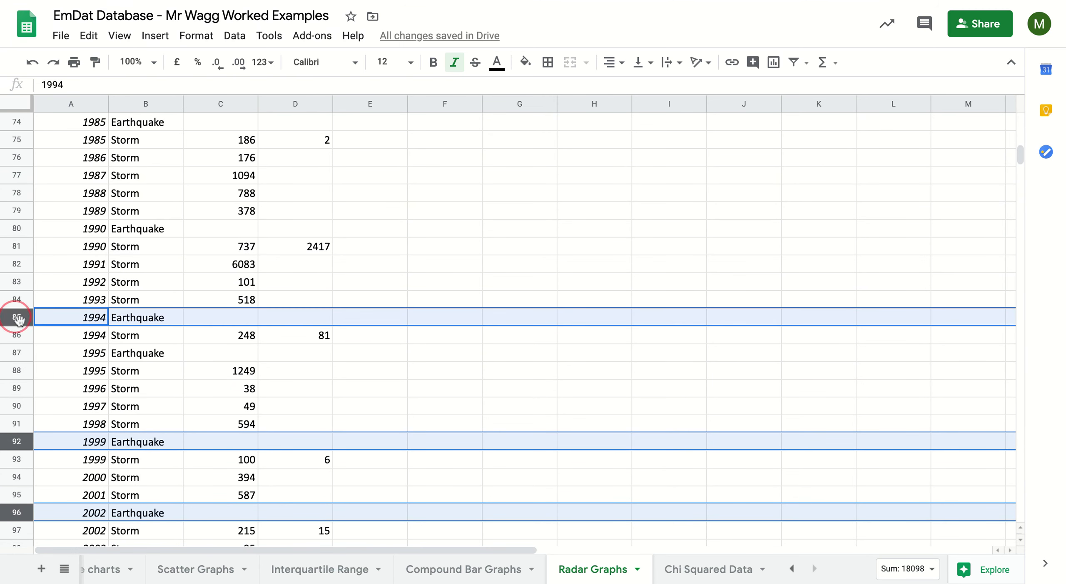
{"action": "left_click", "coordinate": [17, 352], "text": "ctrl"}
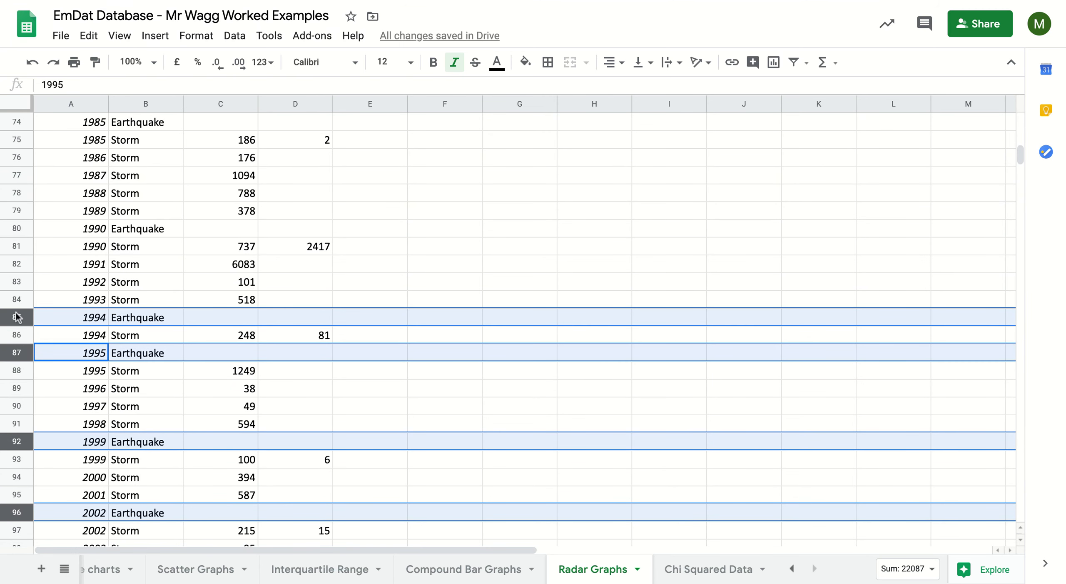
{"action": "left_click", "coordinate": [17, 228], "text": "ctrl"}
{"action": "left_click_drag", "start_coordinate": [1022, 156], "coordinate": [1022, 147]}
{"action": "left_click", "coordinate": [17, 441], "text": "ctrl"}
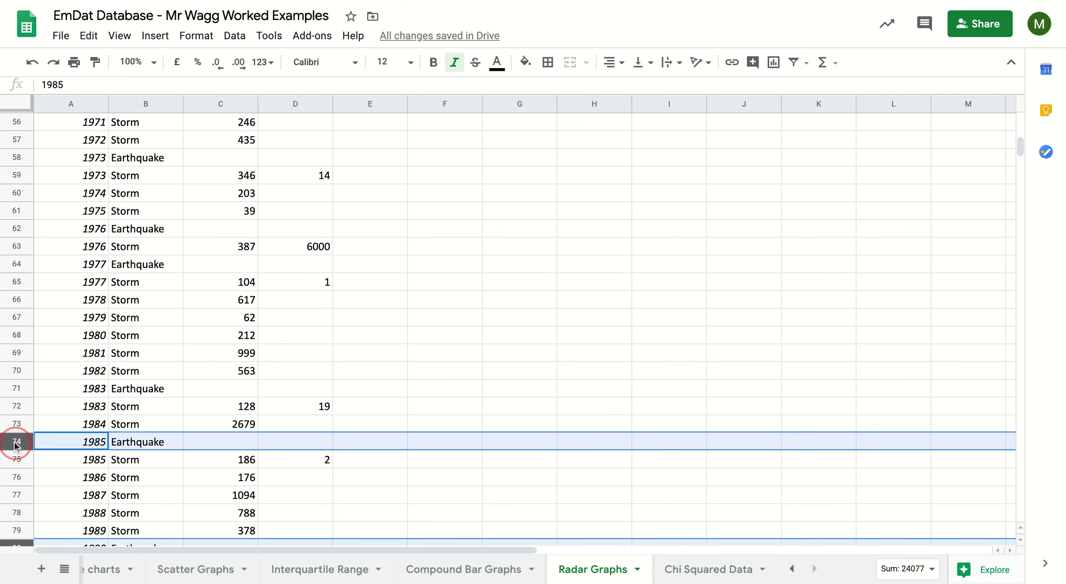
{"action": "left_click", "coordinate": [16, 388], "text": "ctrl"}
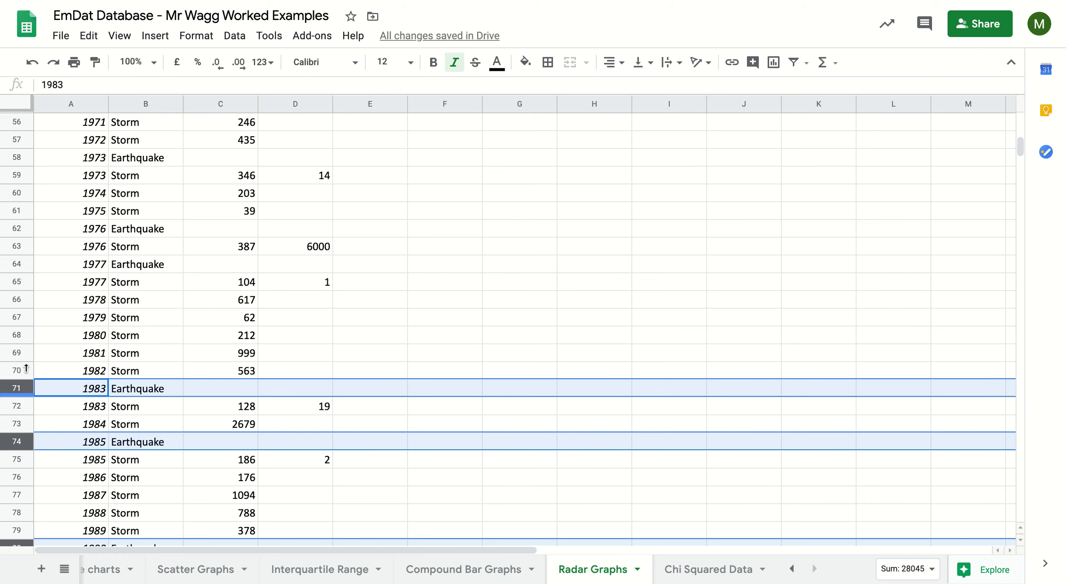
{"action": "left_click", "coordinate": [18, 265], "text": "ctrl"}
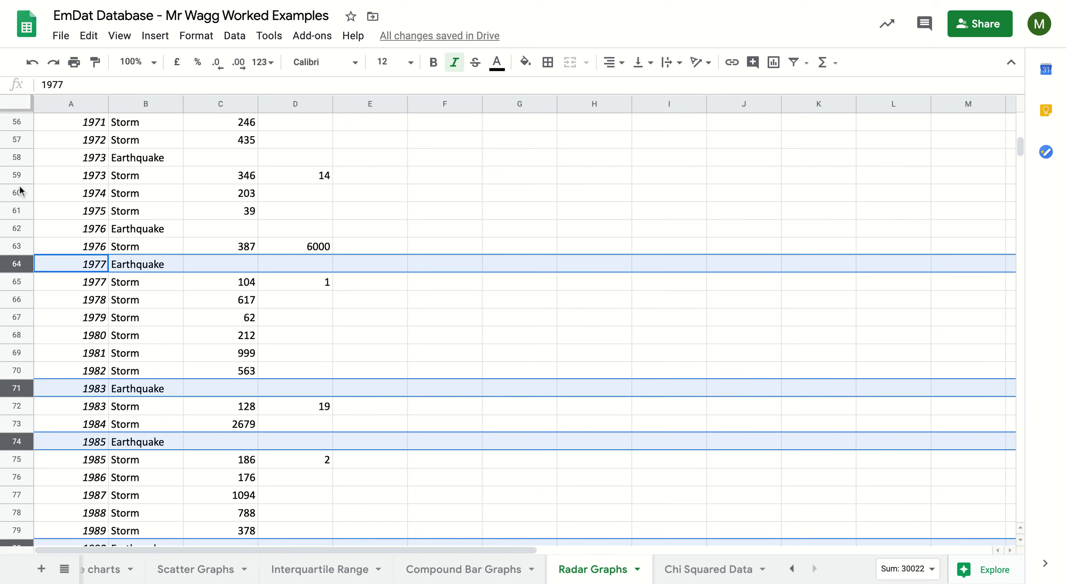
{"action": "left_click", "coordinate": [17, 158], "text": "ctrl"}
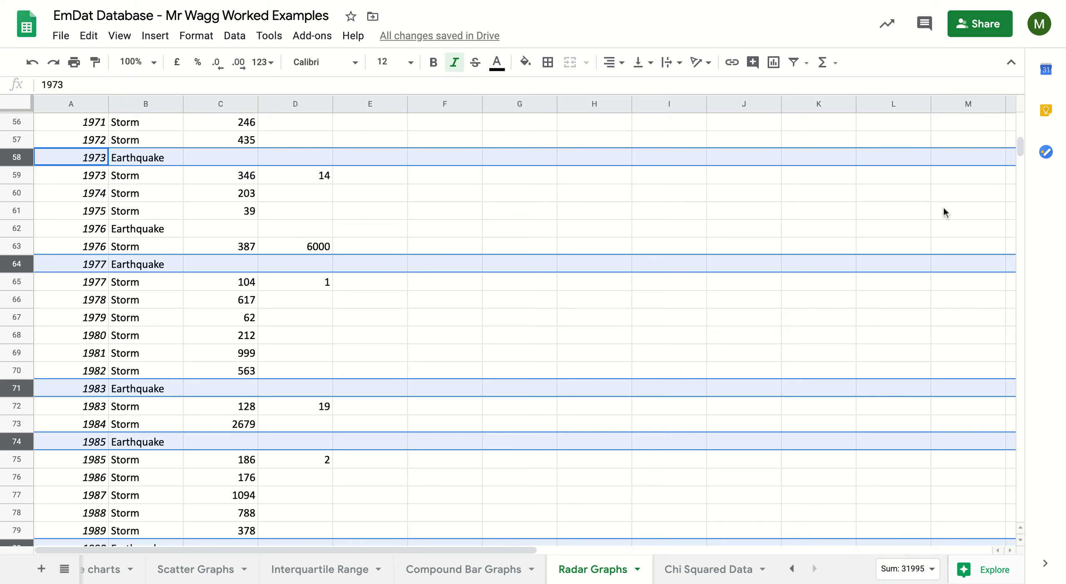
{"action": "left_click_drag", "start_coordinate": [1023, 151], "coordinate": [1022, 143]}
{"action": "left_click", "coordinate": [16, 414], "text": "ctrl"}
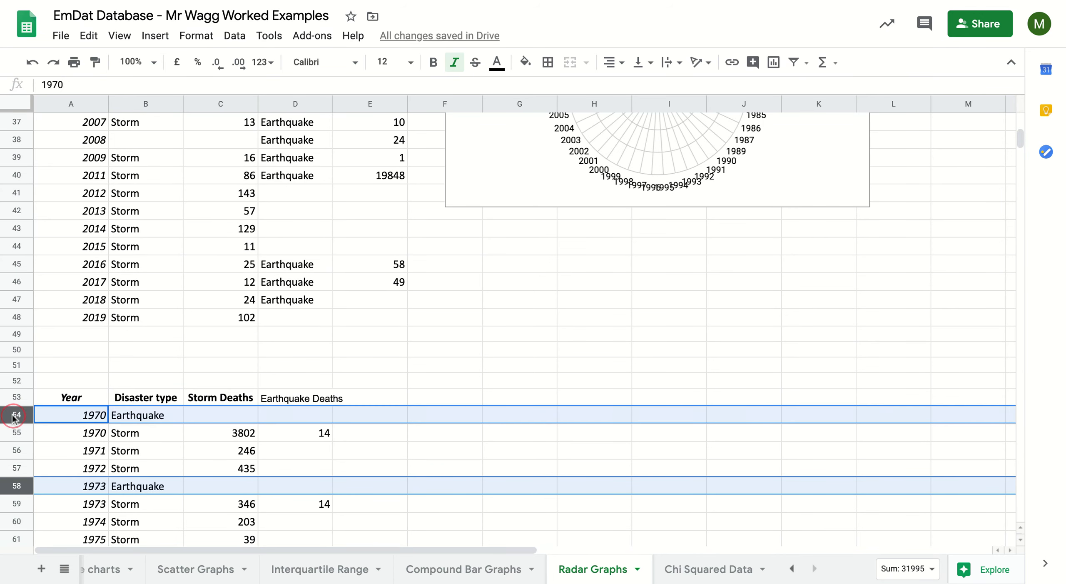
{"action": "right_click", "coordinate": [15, 416]}
{"action": "left_click", "coordinate": [46, 208]}
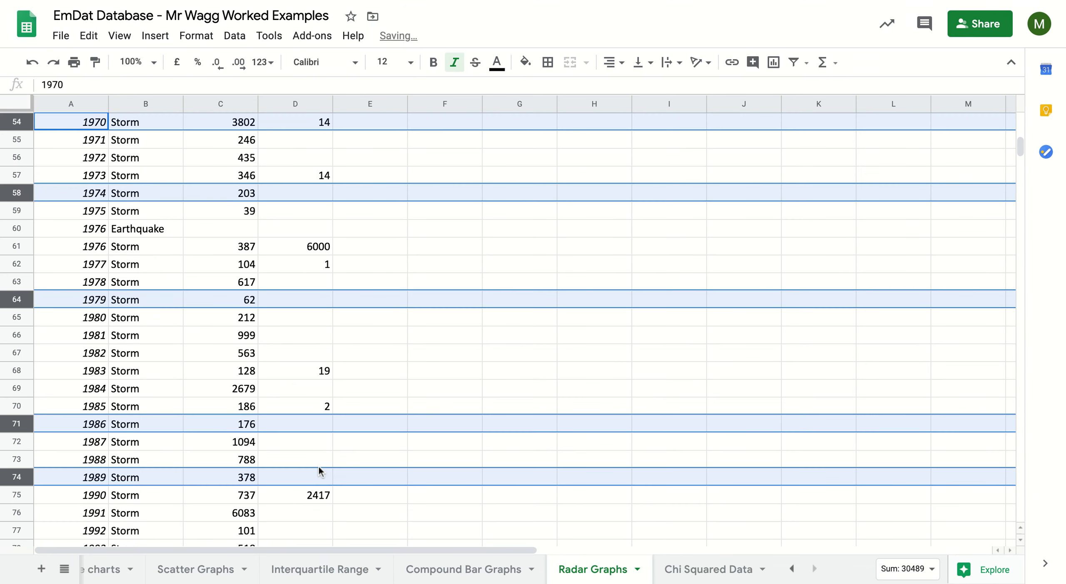
Step: Delete the missed 1976 Earthquake row, row 60, leaving only that year's Storm row
{"action": "scroll", "coordinate": [294, 336], "scroll_direction": "up", "scroll_amount": 2}
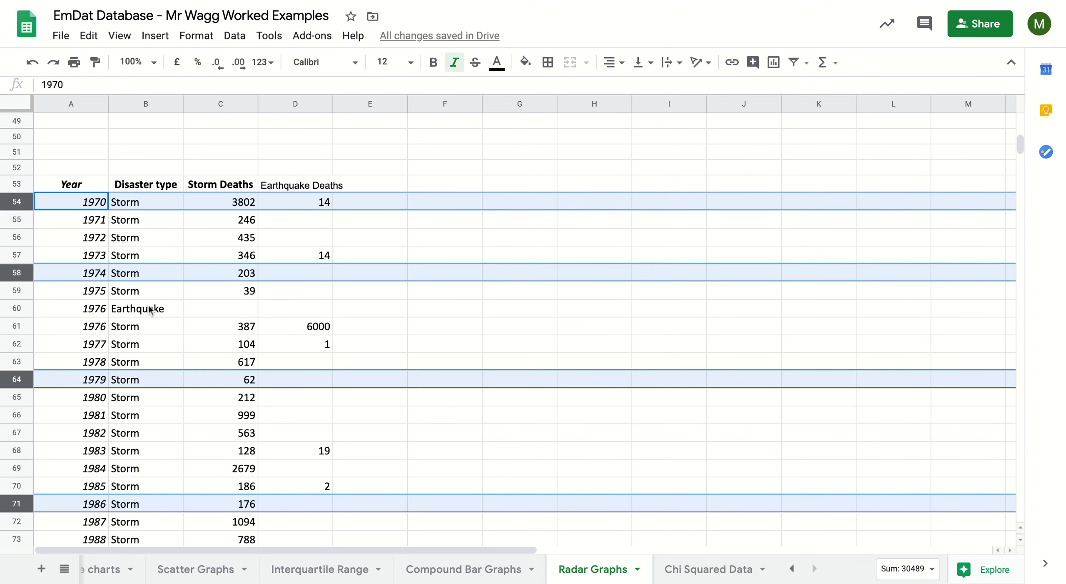
{"action": "left_click", "coordinate": [11, 310]}
{"action": "right_click", "coordinate": [10, 310]}
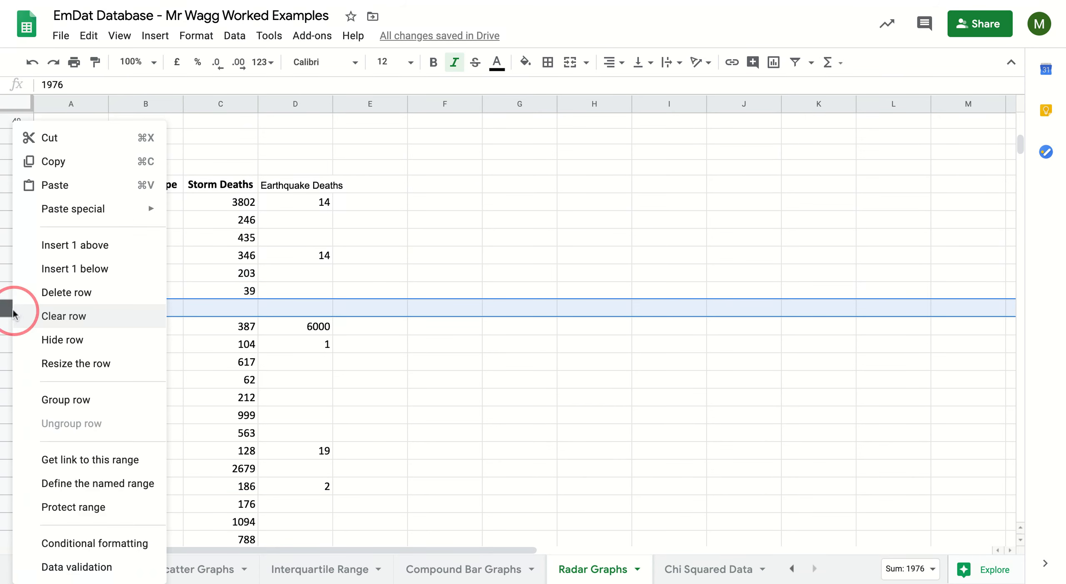
{"action": "left_click", "coordinate": [47, 291]}
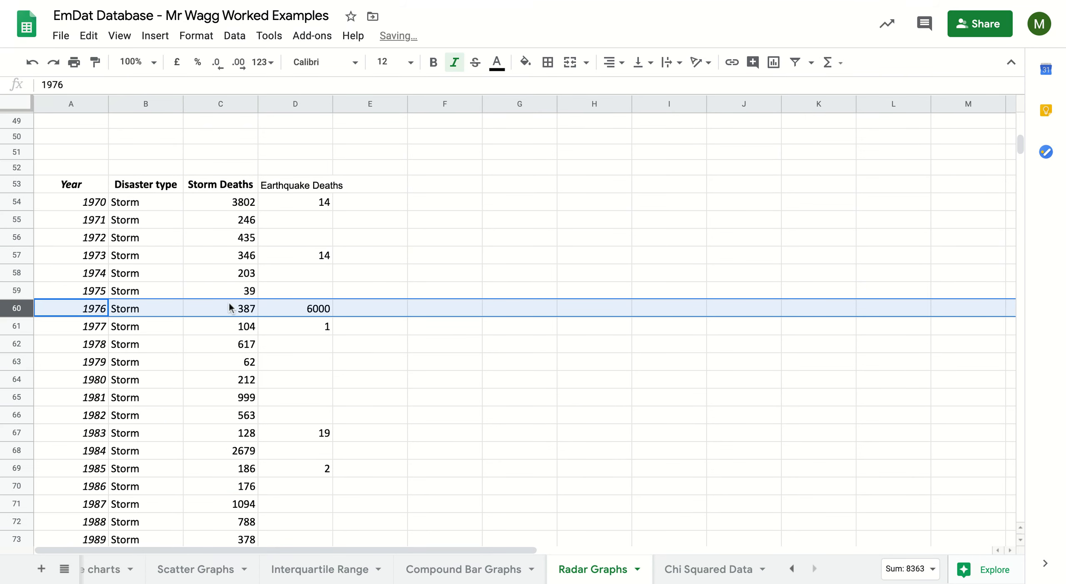
Step: Insert a chart from the year, storm deaths and earthquake deaths data in A53:A103 and C53:D103, skipping the disaster type column
{"action": "left_click", "coordinate": [61, 185]}
{"action": "left_click_drag", "start_coordinate": [62, 185], "coordinate": [83, 336]}
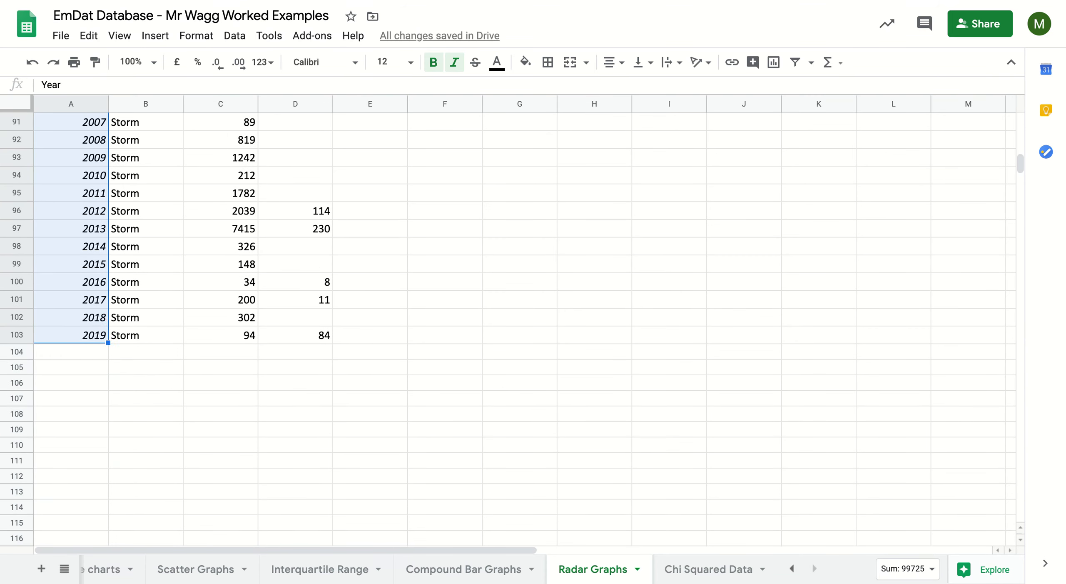
{"action": "scroll", "coordinate": [296, 325], "scroll_direction": "up", "scroll_amount": 2}
{"action": "scroll", "coordinate": [295, 326], "scroll_direction": "up", "scroll_amount": 15}
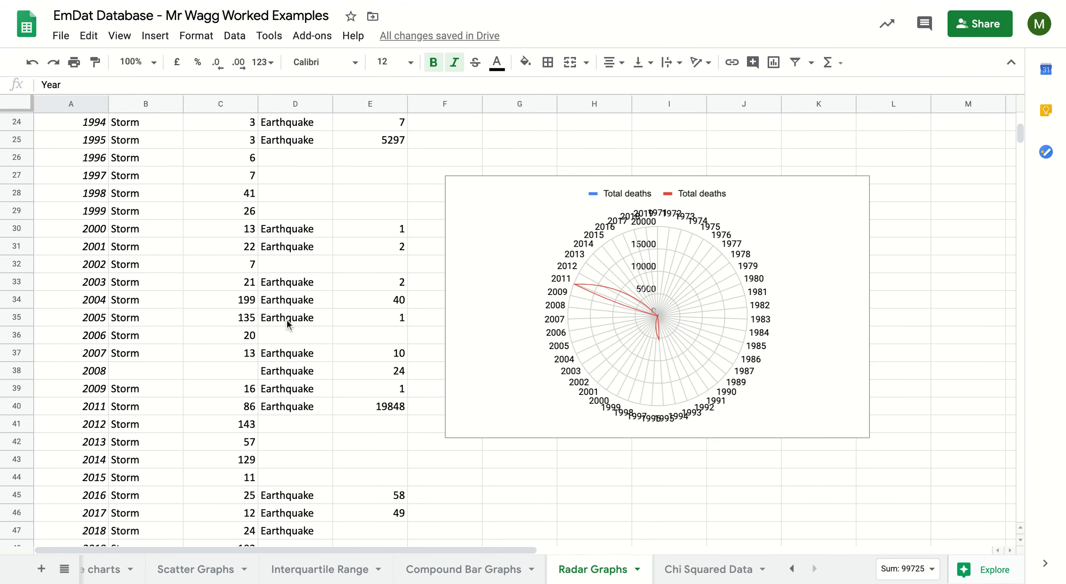
{"action": "scroll", "coordinate": [287, 320], "scroll_direction": "down", "scroll_amount": 4}
{"action": "scroll", "coordinate": [288, 331], "scroll_direction": "down", "scroll_amount": 6}
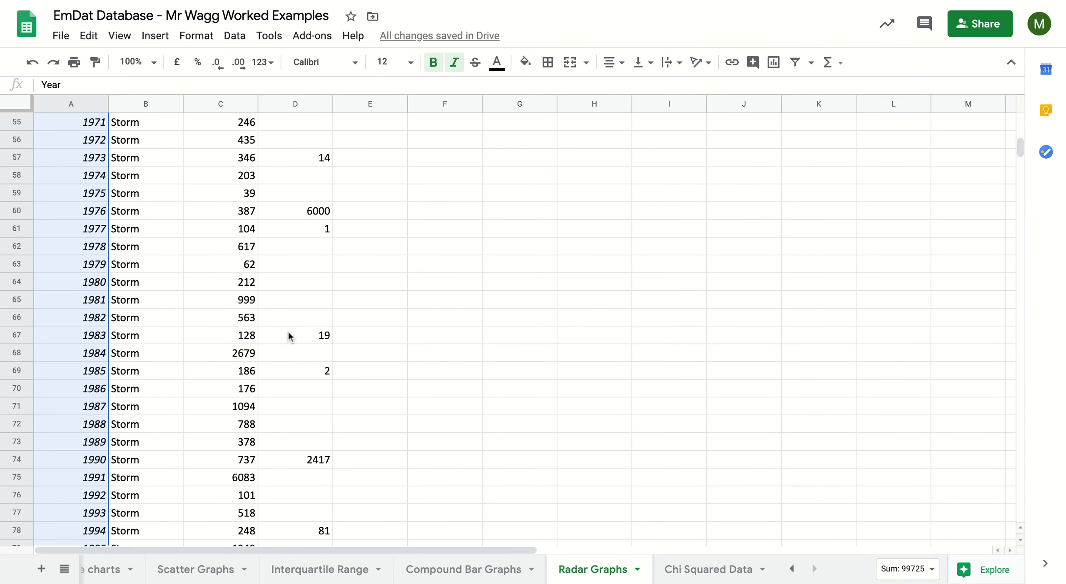
{"action": "scroll", "coordinate": [288, 331], "scroll_direction": "up", "scroll_amount": 2}
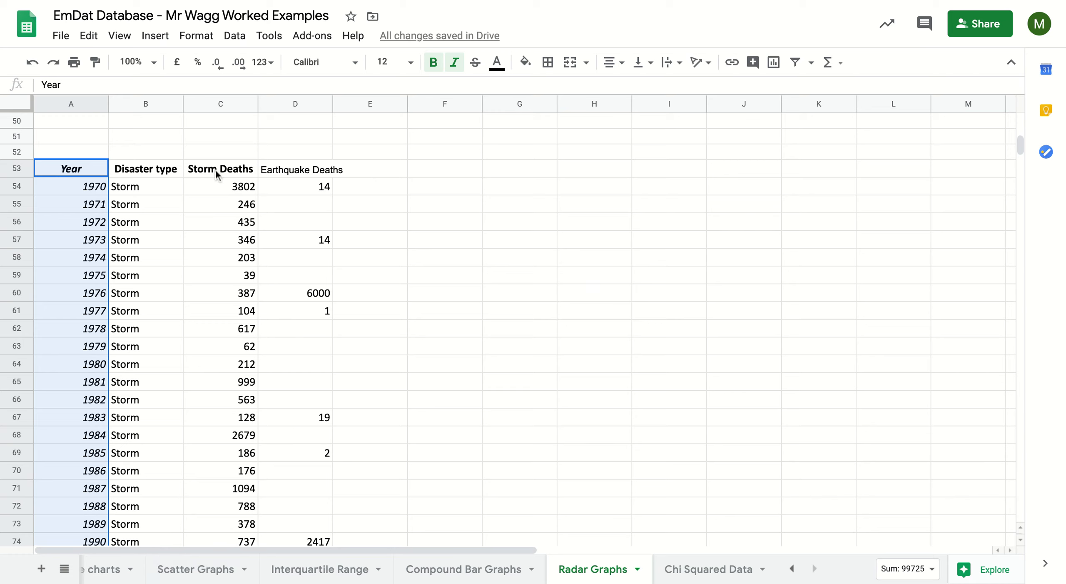
{"action": "left_click_drag", "start_coordinate": [217, 170], "coordinate": [307, 403]}
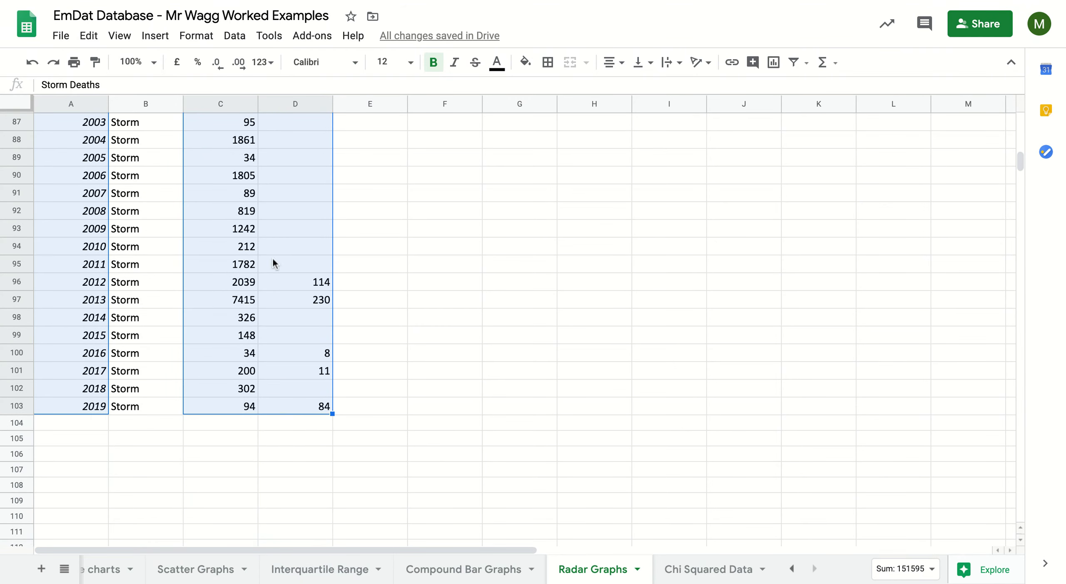
{"action": "scroll", "coordinate": [275, 264], "scroll_direction": "up", "scroll_amount": 5}
{"action": "scroll", "coordinate": [278, 273], "scroll_direction": "up", "scroll_amount": 10}
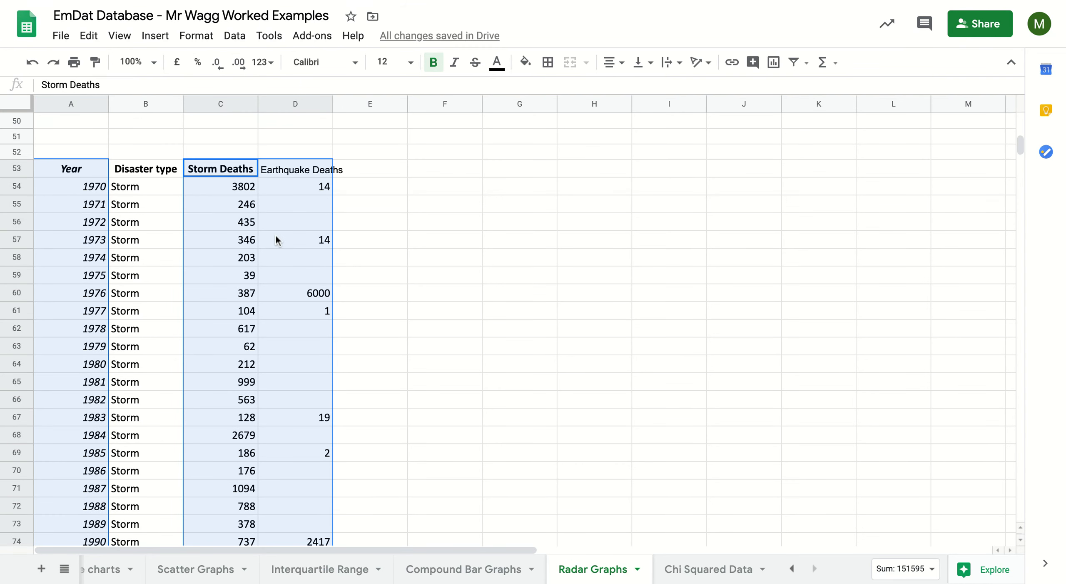
{"action": "left_click", "coordinate": [153, 42]}
{"action": "left_click", "coordinate": [164, 240]}
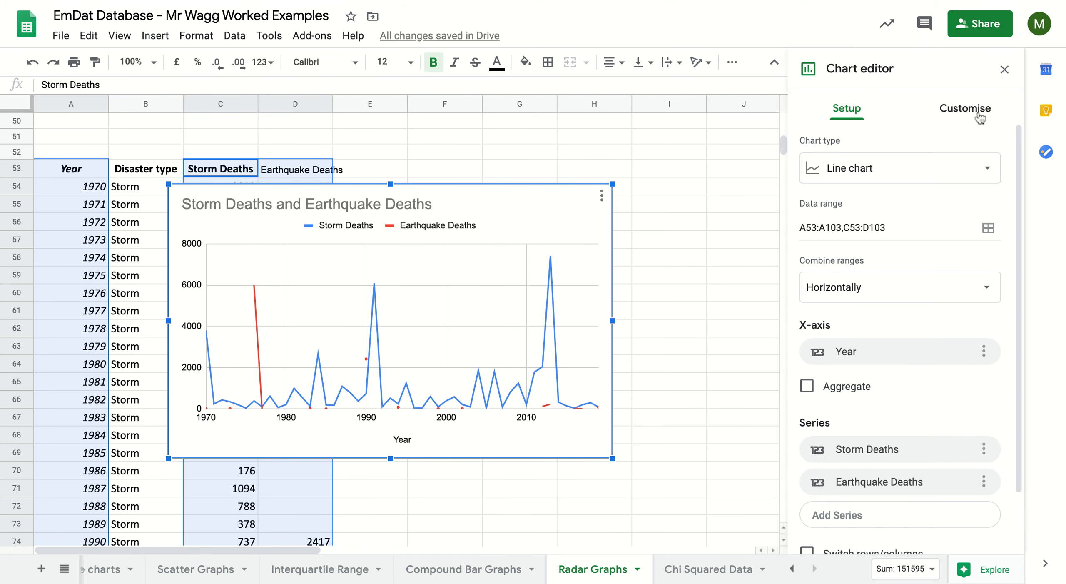
Step: Change the new storm and earthquake deaths chart's type to Radar chart
{"action": "left_click", "coordinate": [965, 174]}
{"action": "scroll", "coordinate": [911, 360], "scroll_direction": "down", "scroll_amount": 4}
{"action": "scroll", "coordinate": [912, 361], "scroll_direction": "down", "scroll_amount": 5}
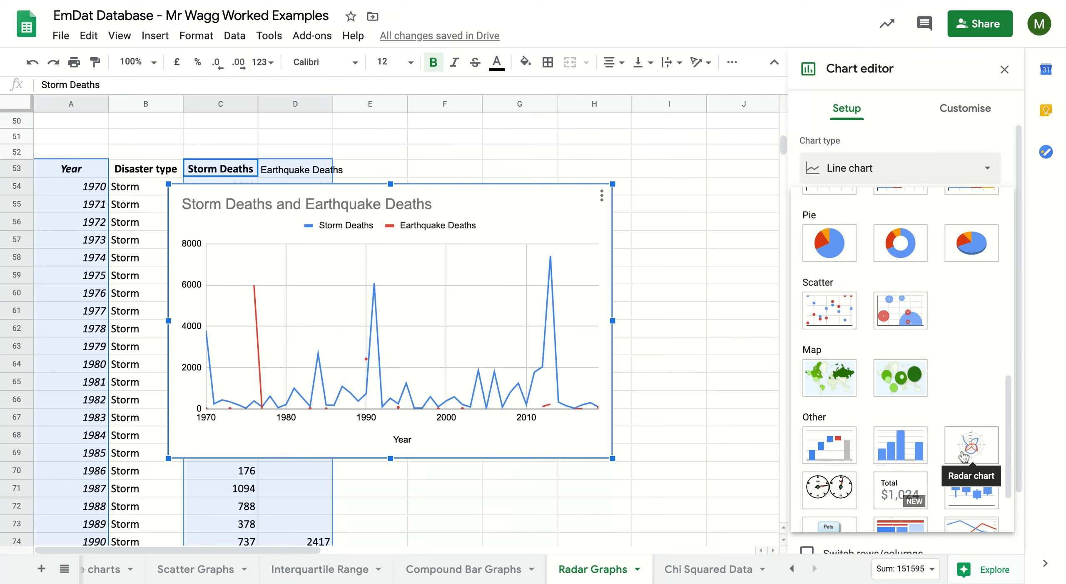
{"action": "left_click", "coordinate": [970, 450]}
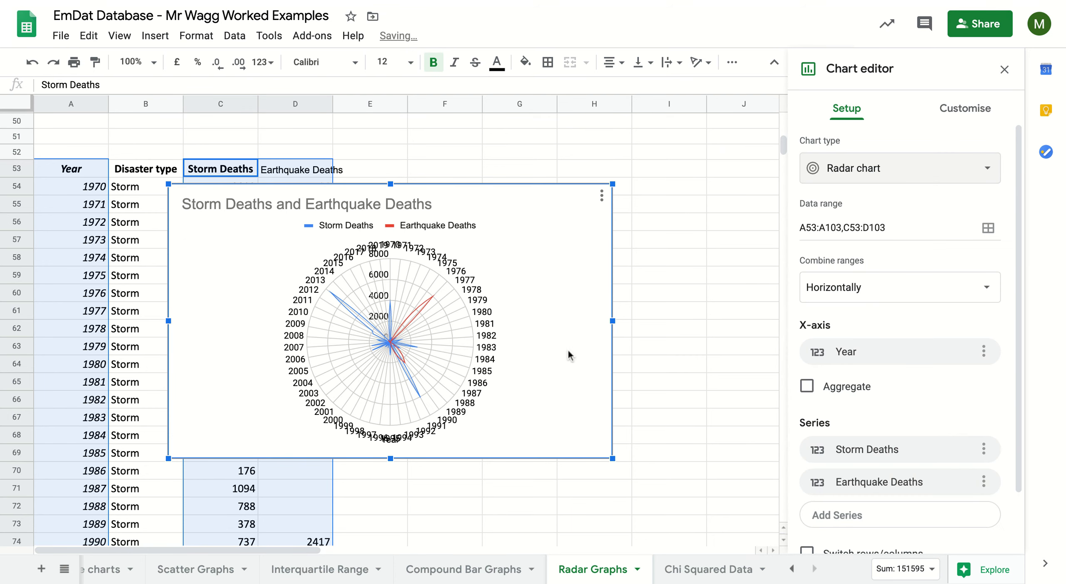
Step: Enlarge the radar chart and place it across rows 53 to 72, starting near the end of column B, then deselect it
{"action": "left_click", "coordinate": [581, 285]}
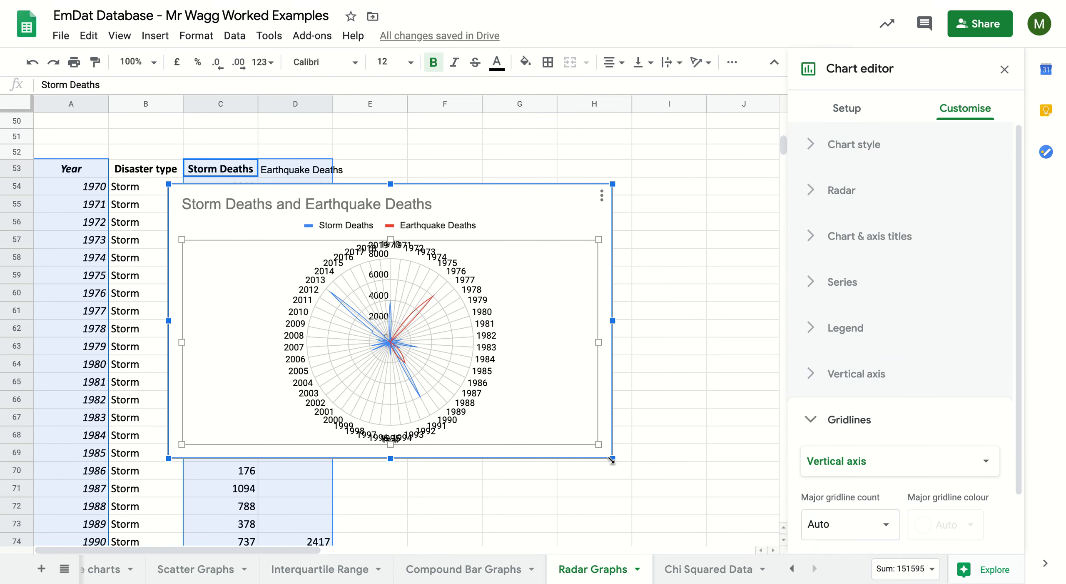
{"action": "left_click_drag", "start_coordinate": [612, 458], "coordinate": [740, 538]}
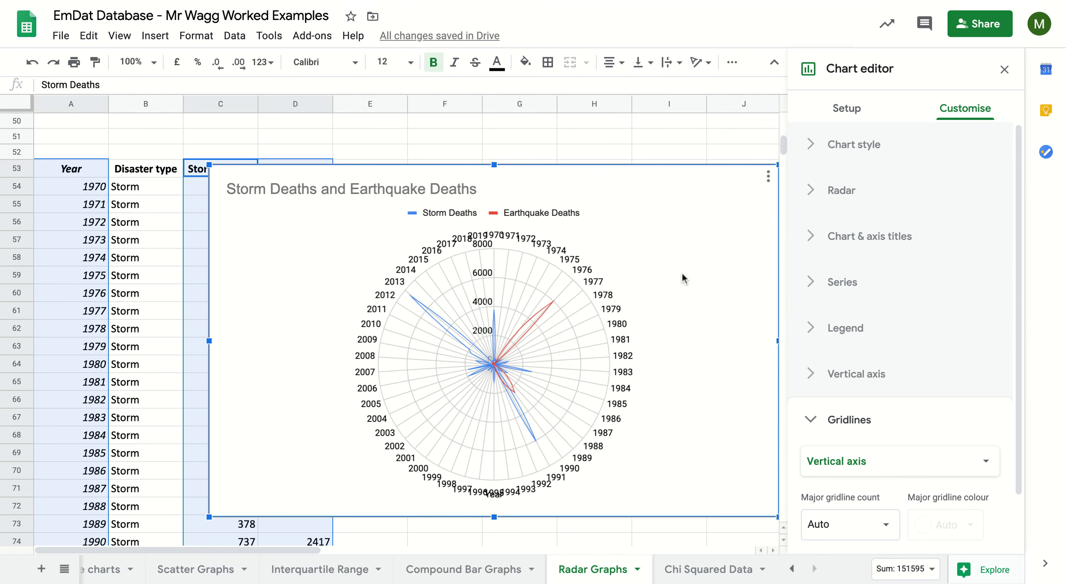
{"action": "left_click_drag", "start_coordinate": [685, 280], "coordinate": [682, 291]}
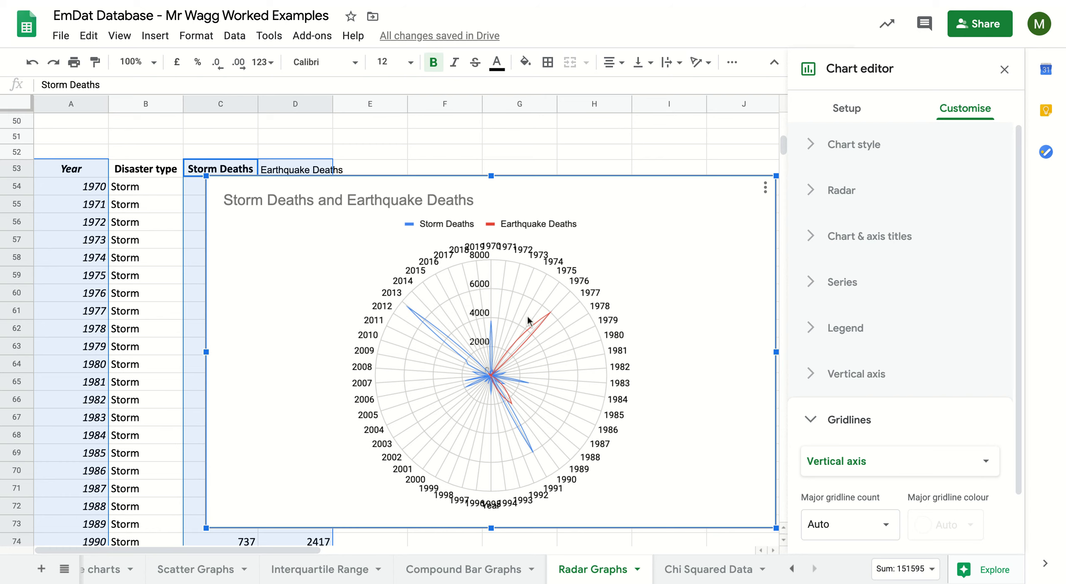
{"action": "left_click_drag", "start_coordinate": [630, 273], "coordinate": [590, 258]}
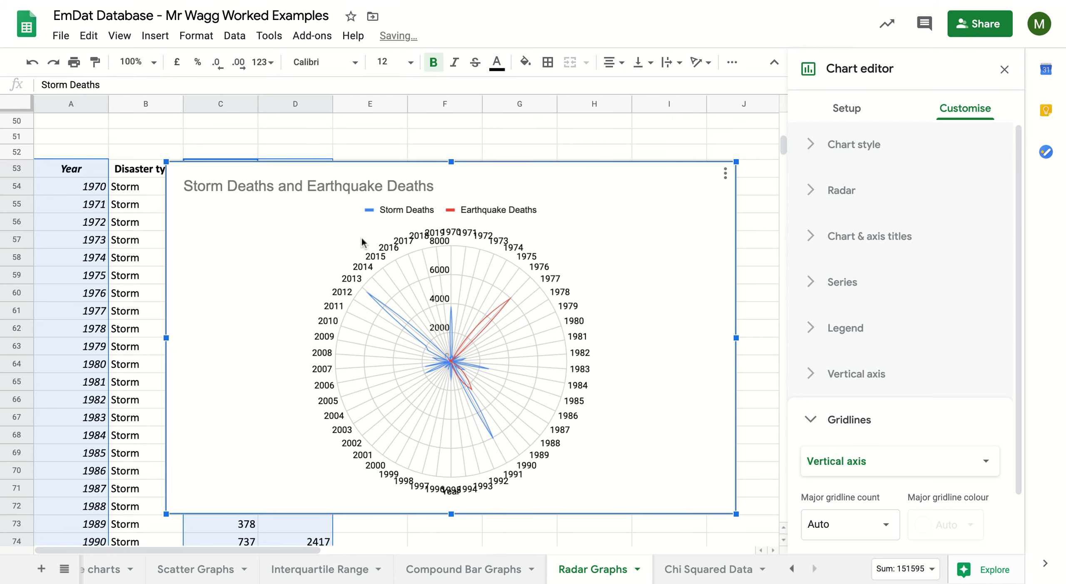
{"action": "left_click", "coordinate": [733, 121]}
{"action": "scroll", "coordinate": [562, 146], "scroll_direction": "up", "scroll_amount": 1}
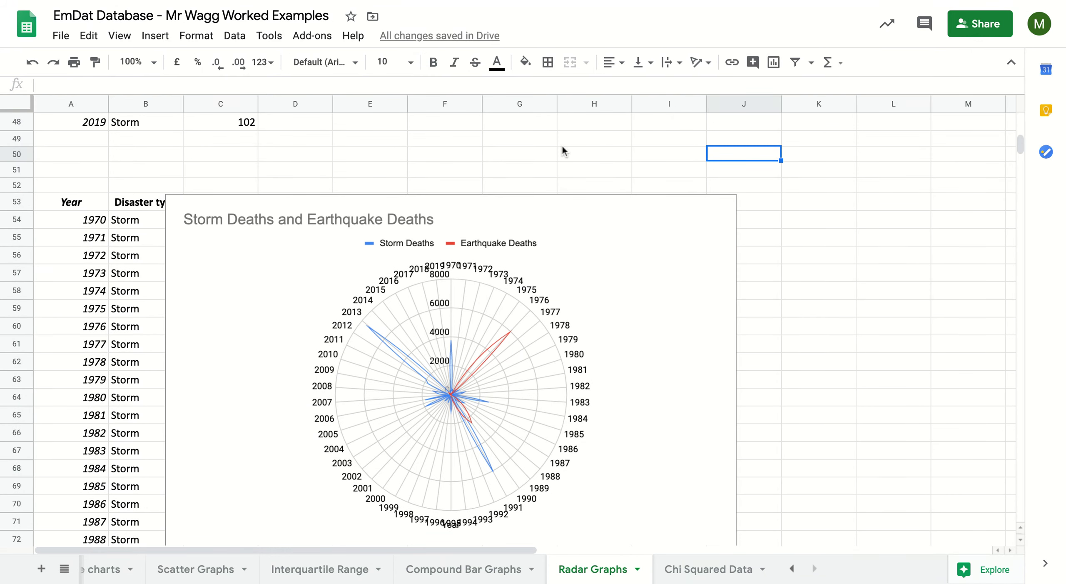
{"action": "scroll", "coordinate": [562, 147], "scroll_direction": "up", "scroll_amount": 10}
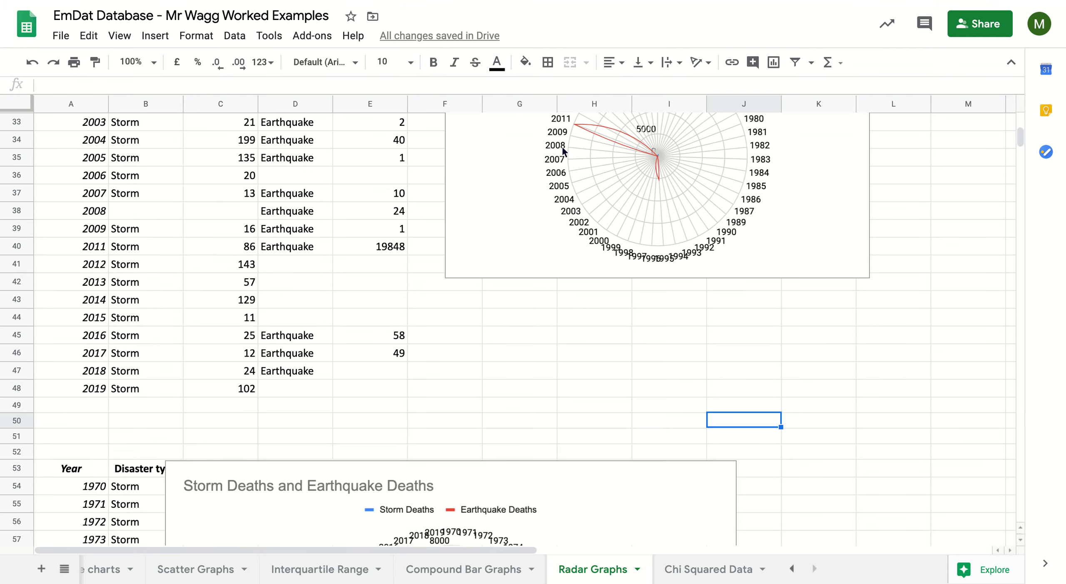
{"action": "scroll", "coordinate": [563, 151], "scroll_direction": "up", "scroll_amount": 2}
{"action": "scroll", "coordinate": [582, 333], "scroll_direction": "down", "scroll_amount": 1}
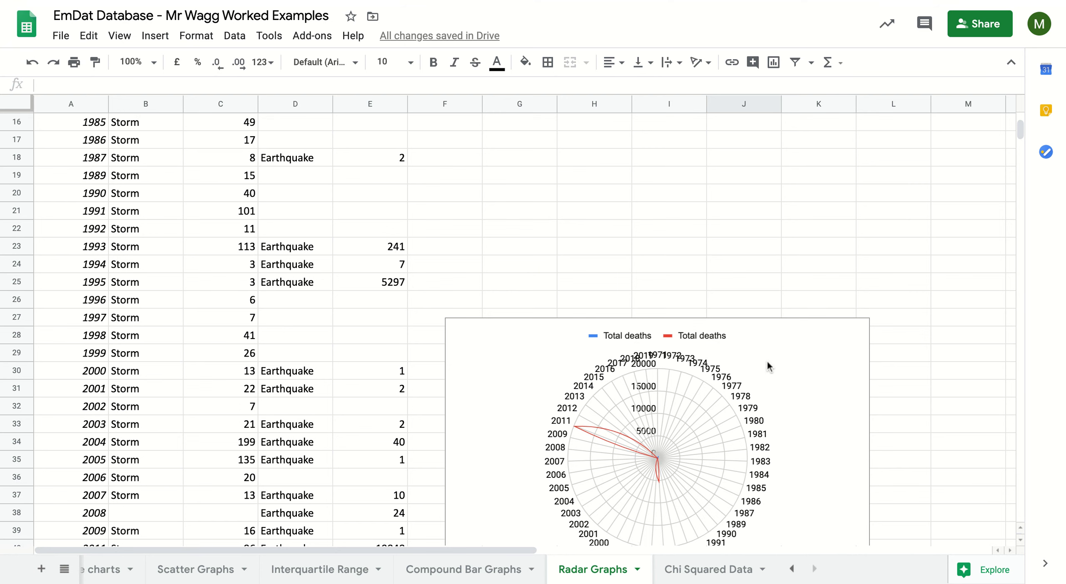
Step: Move the first radar chart beside the data and enlarge it to span columns F to M across rows 18 to 37
{"action": "scroll", "coordinate": [769, 366], "scroll_direction": "down", "scroll_amount": 1}
{"action": "left_click", "coordinate": [825, 413]}
{"action": "left_click_drag", "start_coordinate": [833, 471], "coordinate": [800, 297]}
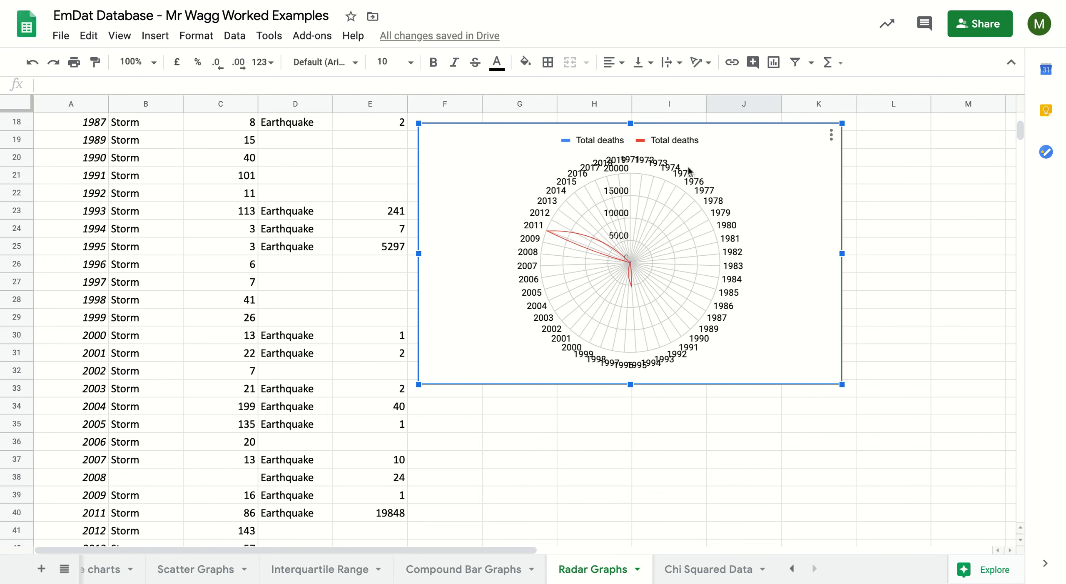
{"action": "left_click_drag", "start_coordinate": [842, 384], "coordinate": [973, 465]}
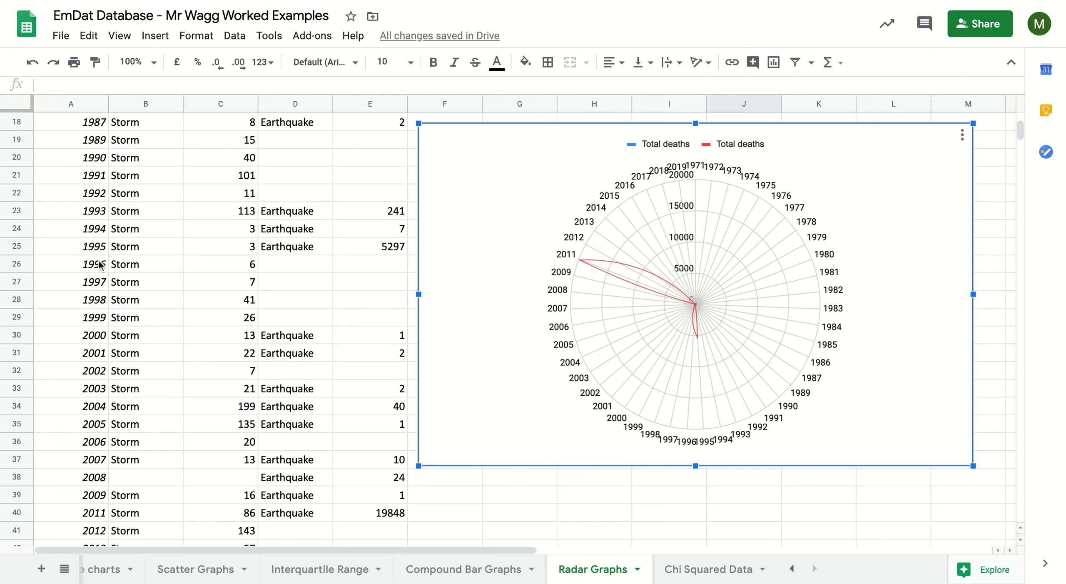
Step: Clear the outlying earthquake death values for 1995 in E25 and 2011 in E40
{"action": "left_click", "coordinate": [383, 253]}
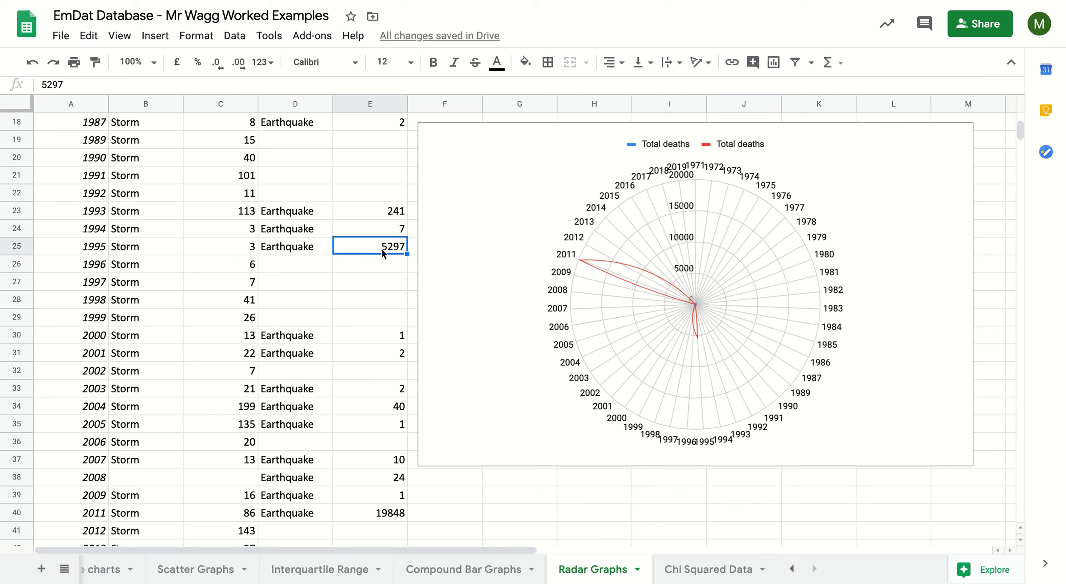
{"action": "key", "text": "Delete"}
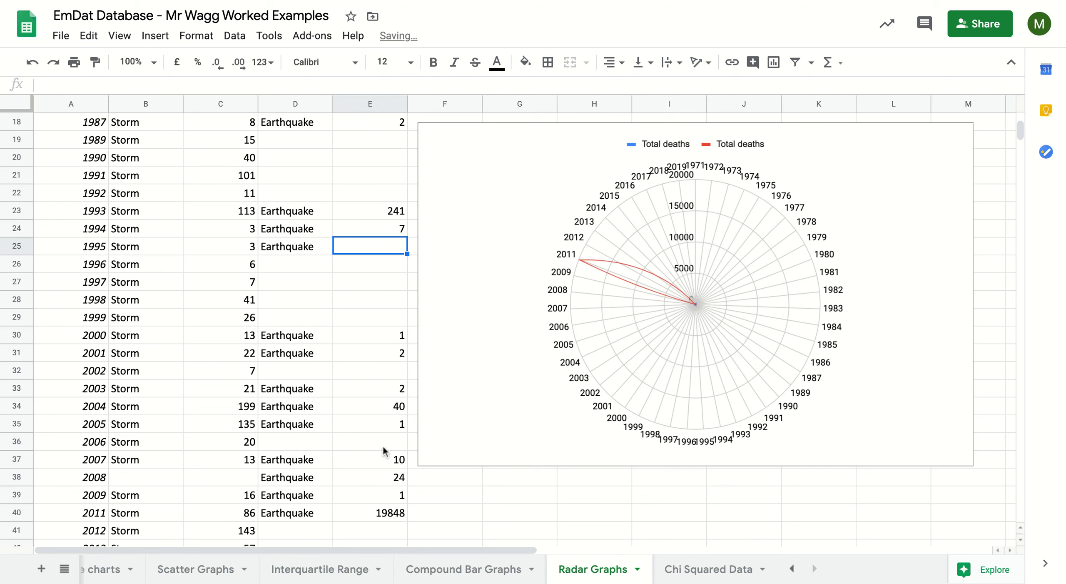
{"action": "left_click", "coordinate": [374, 517]}
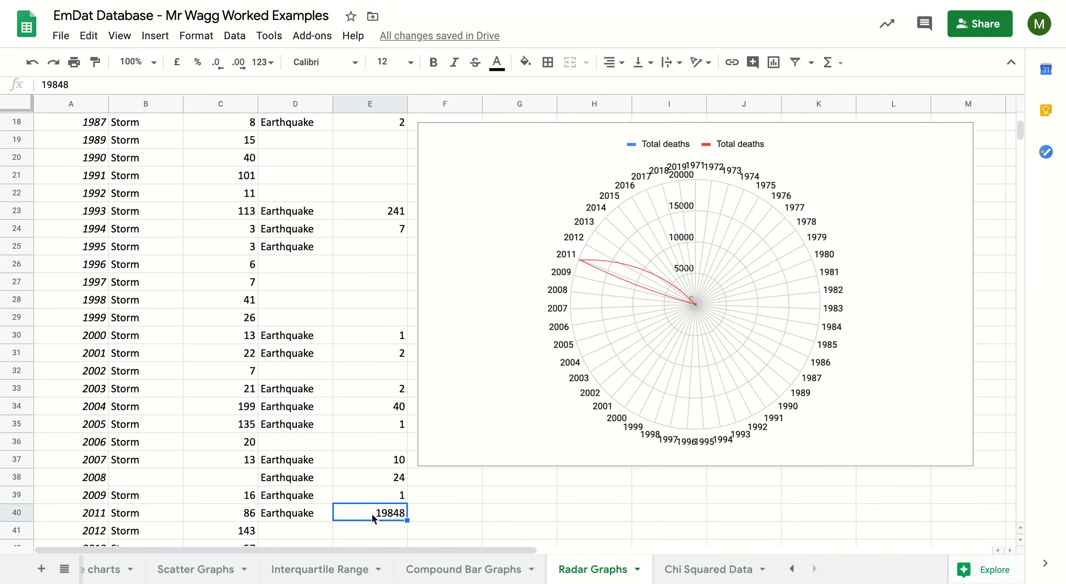
{"action": "key", "text": "Delete"}
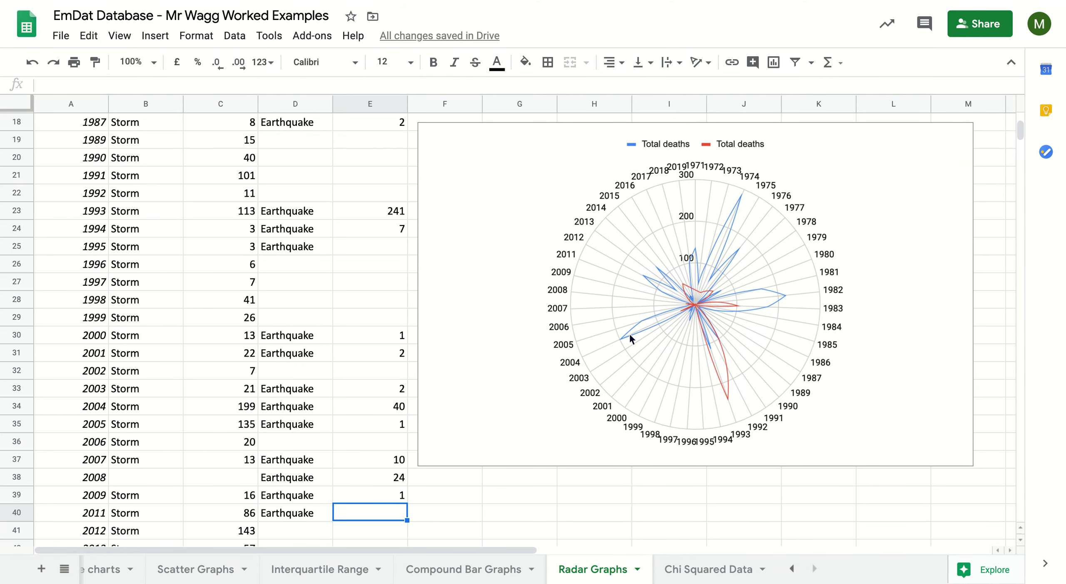
Step: Undo the clearing of the 1995 and 2011 earthquake death values
{"action": "left_click", "coordinate": [26, 67]}
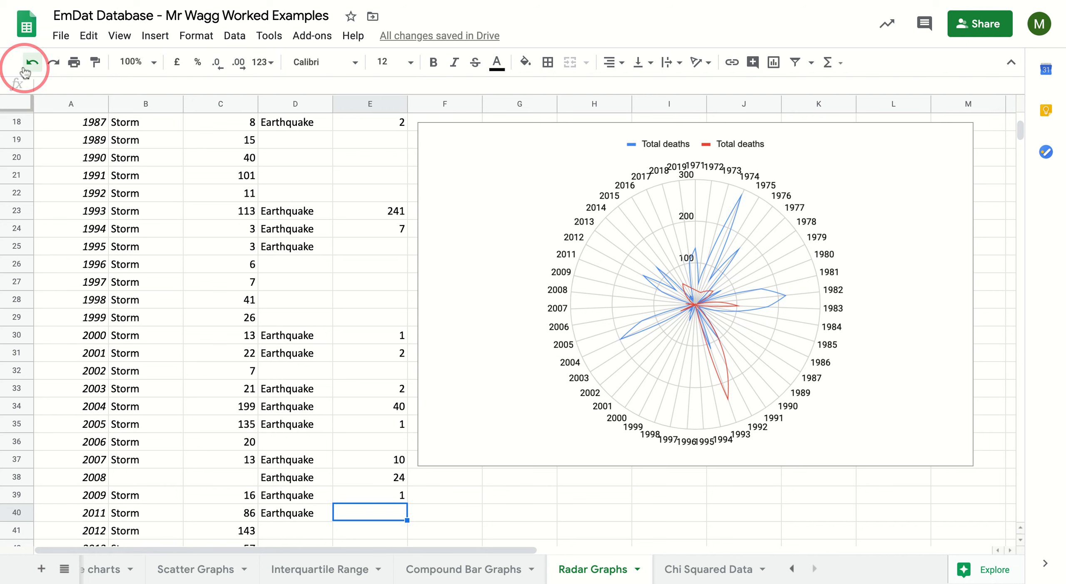
{"action": "left_click", "coordinate": [28, 65]}
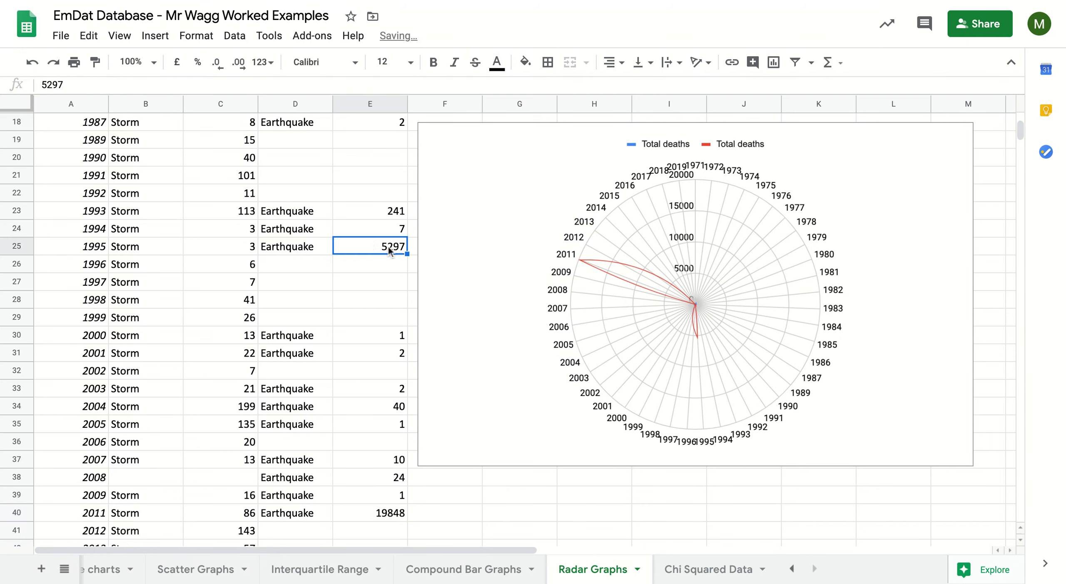
Step: Open the radar chart for editing, change its type to Line chart, and shift it left to begin over column C
{"action": "left_click", "coordinate": [533, 187]}
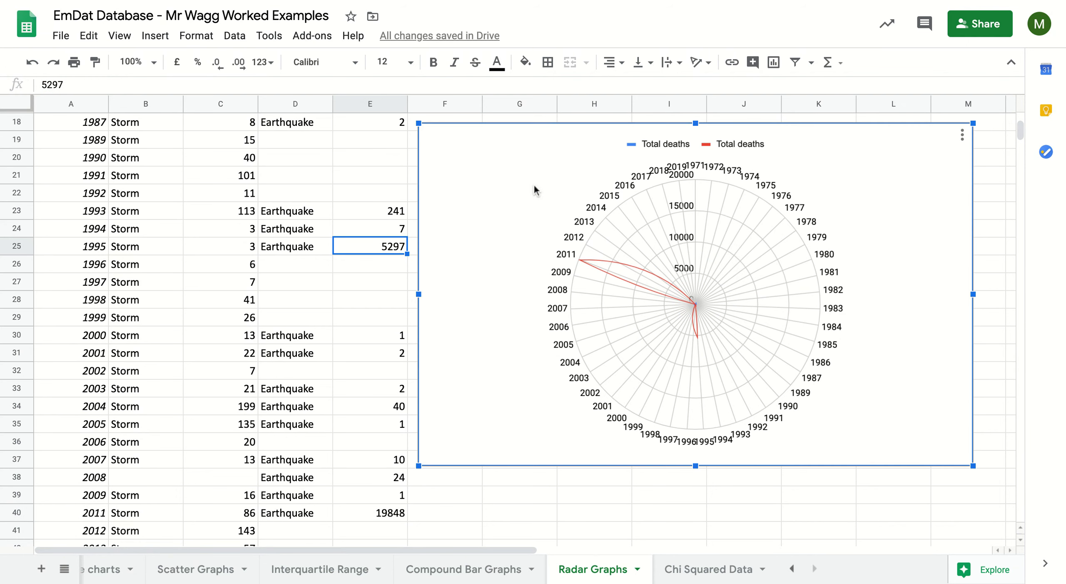
{"action": "left_click", "coordinate": [962, 134]}
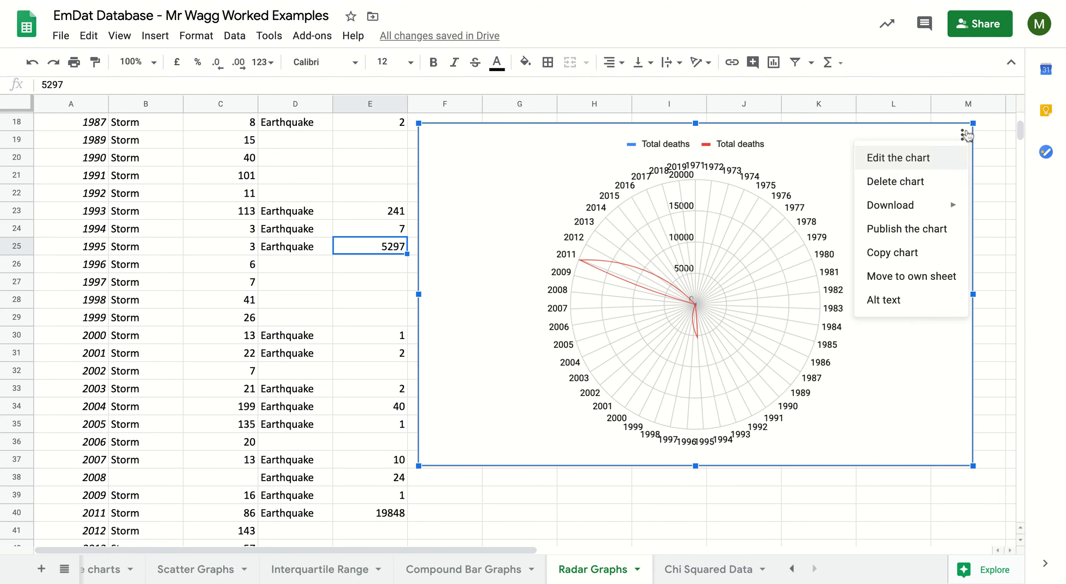
{"action": "left_click", "coordinate": [940, 159]}
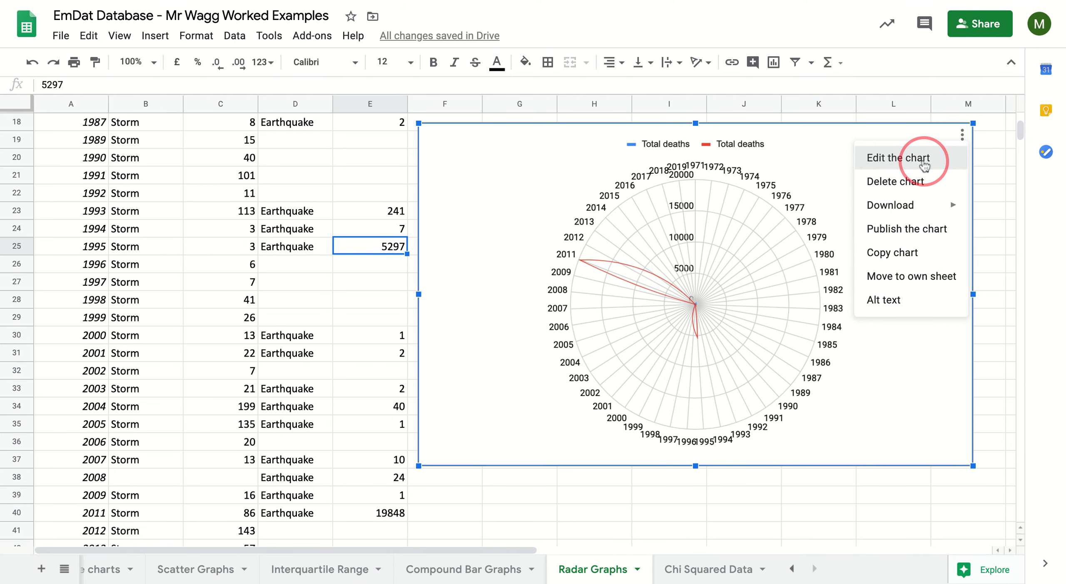
{"action": "left_click", "coordinate": [925, 171]}
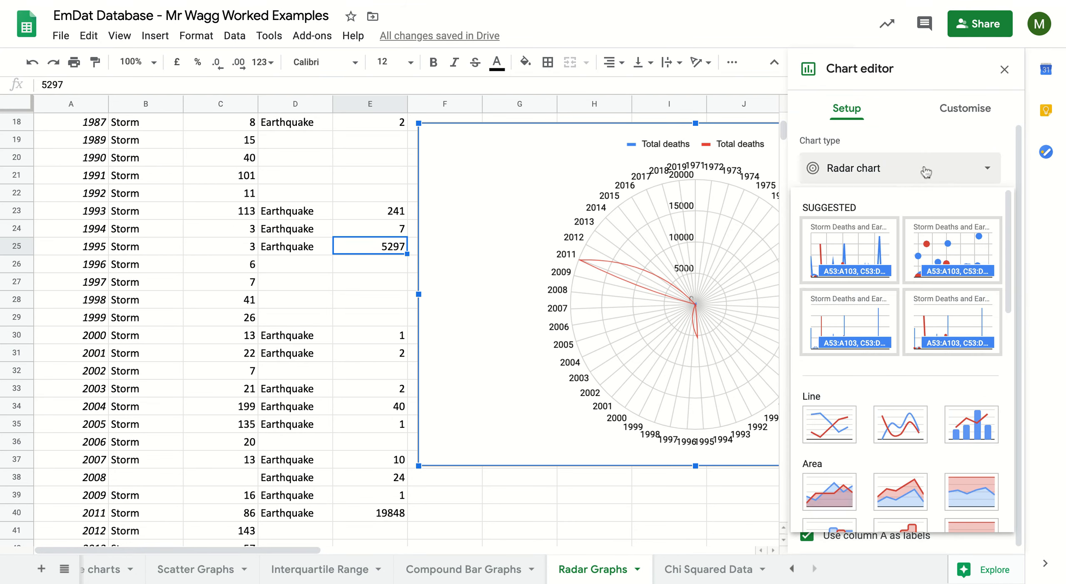
{"action": "left_click", "coordinate": [829, 423]}
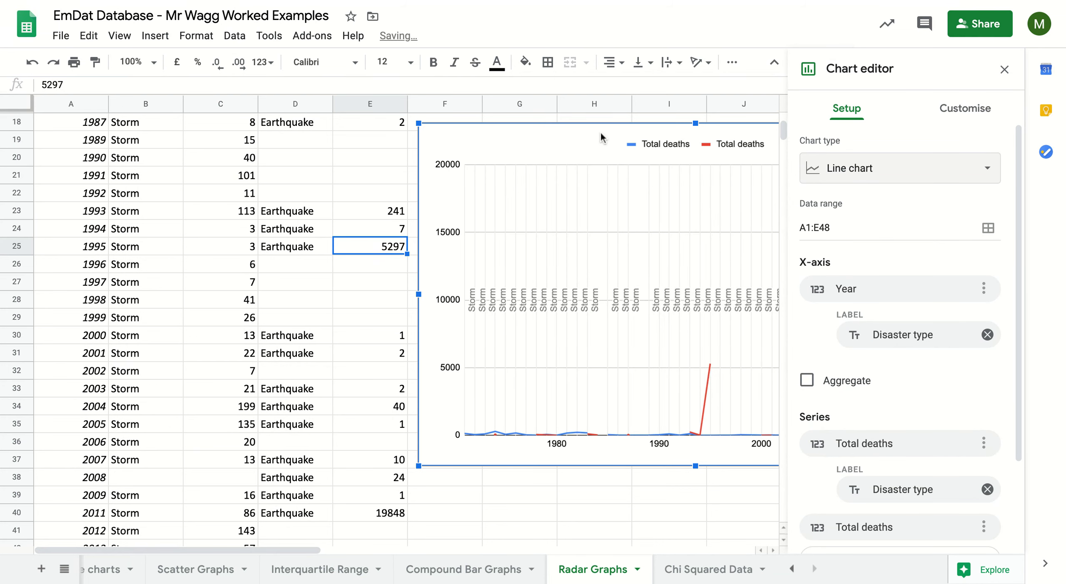
{"action": "left_click_drag", "start_coordinate": [600, 130], "coordinate": [408, 126]}
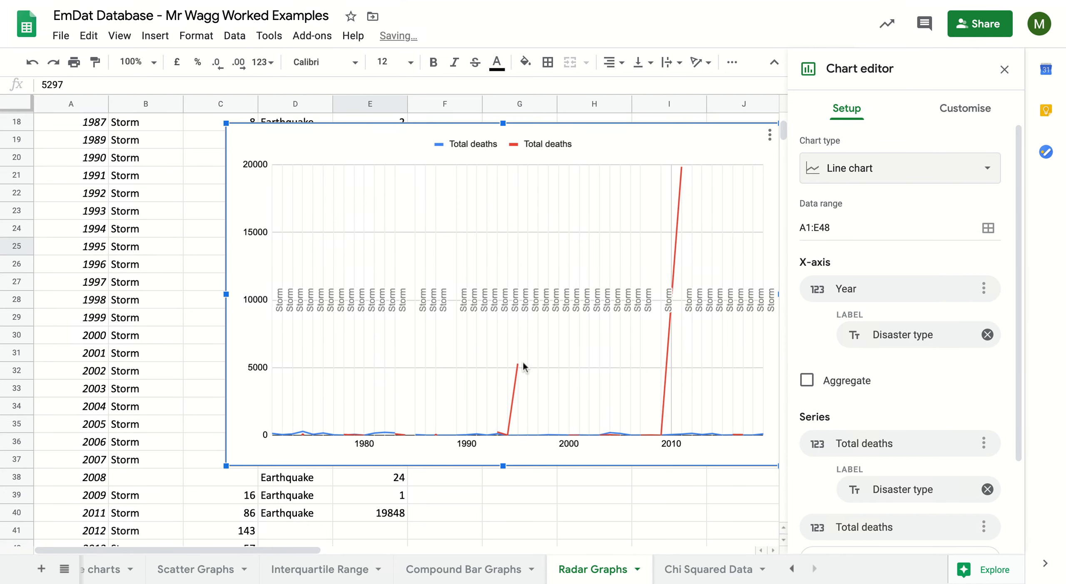
Step: Try the Combo chart type, followed by the suggested scatter chart based on A53:A103 and C53:D103
{"action": "left_click", "coordinate": [920, 169]}
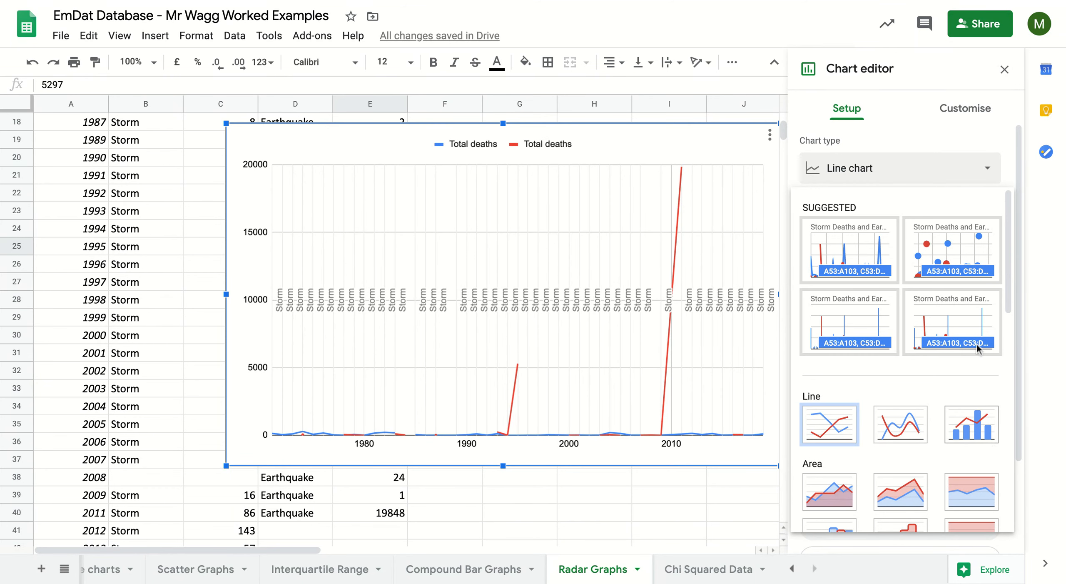
{"action": "left_click", "coordinate": [980, 431]}
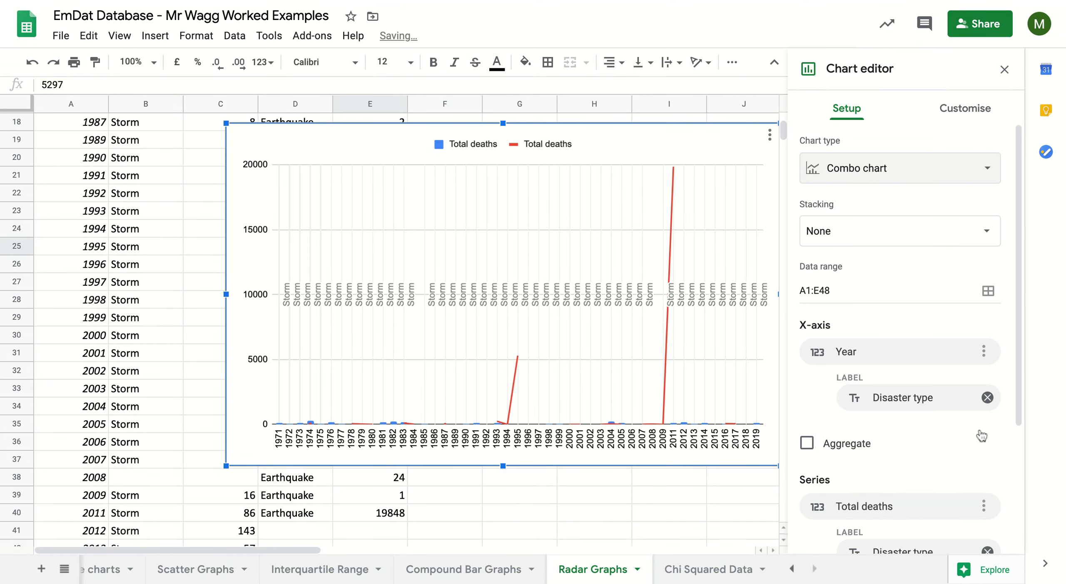
{"action": "left_click", "coordinate": [962, 169]}
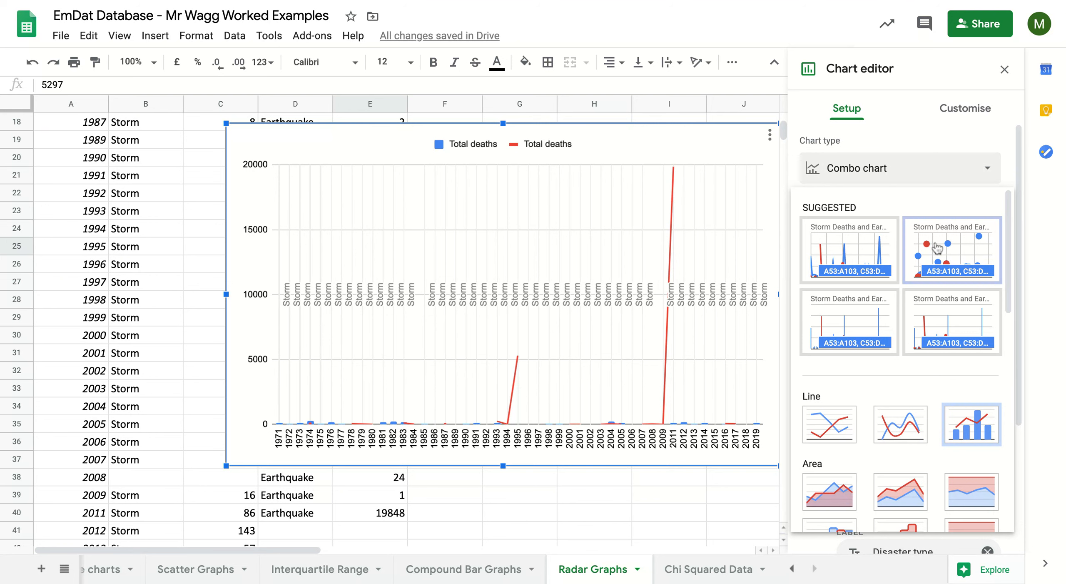
{"action": "left_click", "coordinate": [937, 249]}
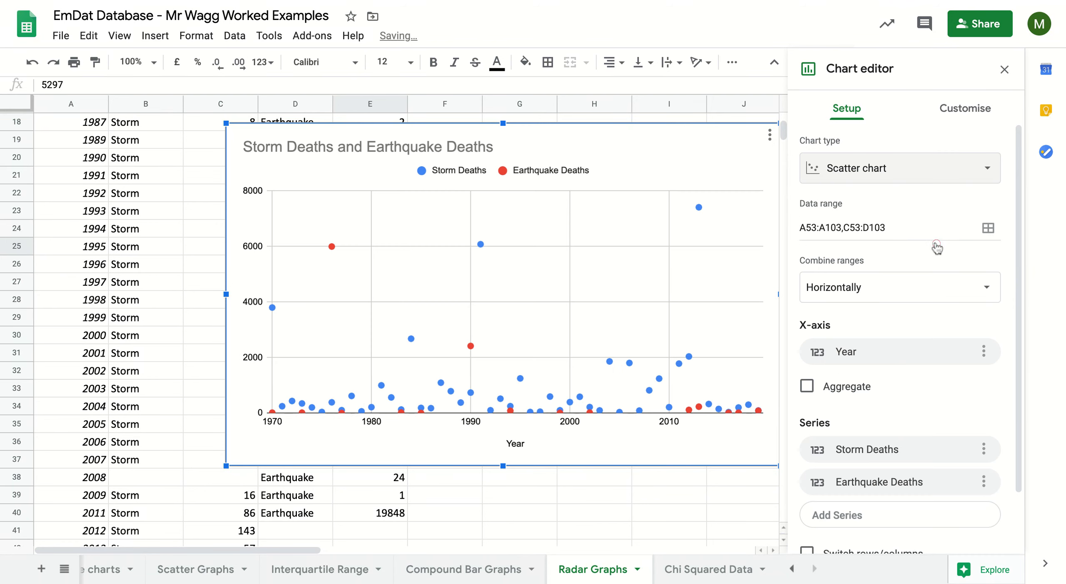
Step: Move the chart so it starts at column C, and switch it to the suggested line chart of A53:A103 and C53:D103
{"action": "left_click", "coordinate": [654, 161]}
{"action": "left_click_drag", "start_coordinate": [654, 162], "coordinate": [615, 162]}
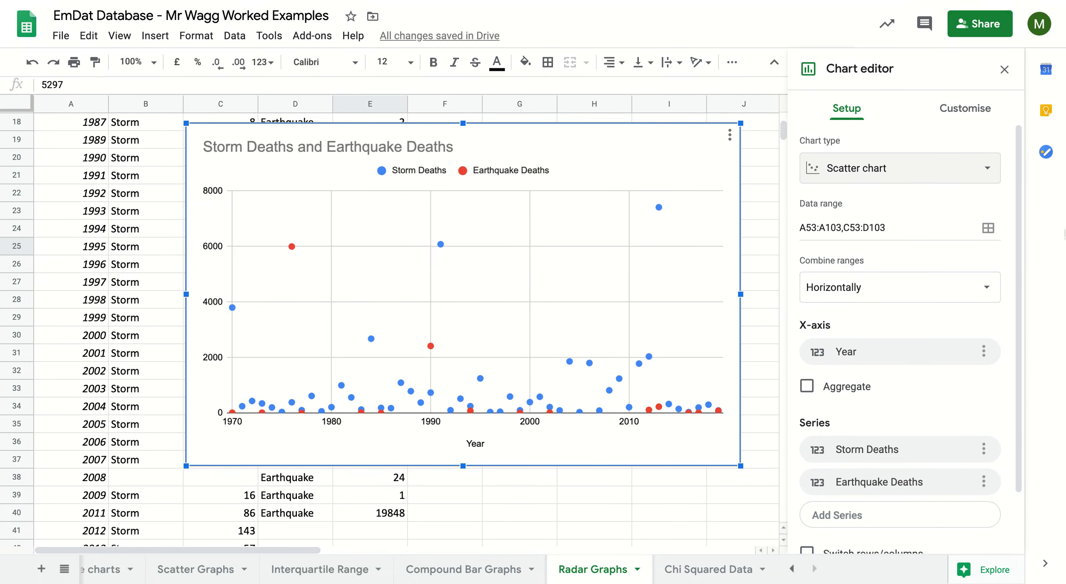
{"action": "left_click", "coordinate": [947, 175]}
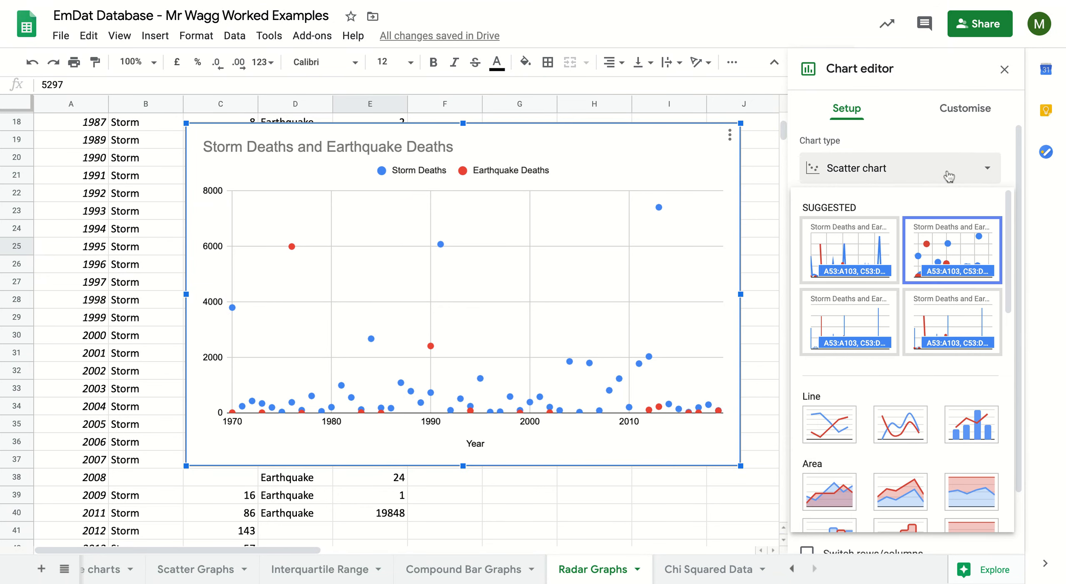
{"action": "left_click", "coordinate": [838, 266]}
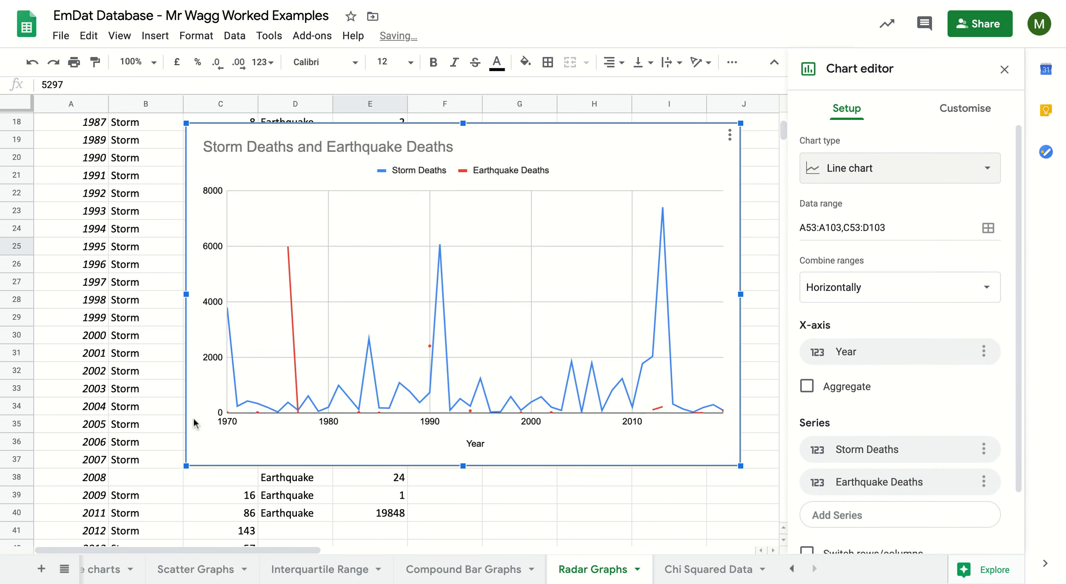